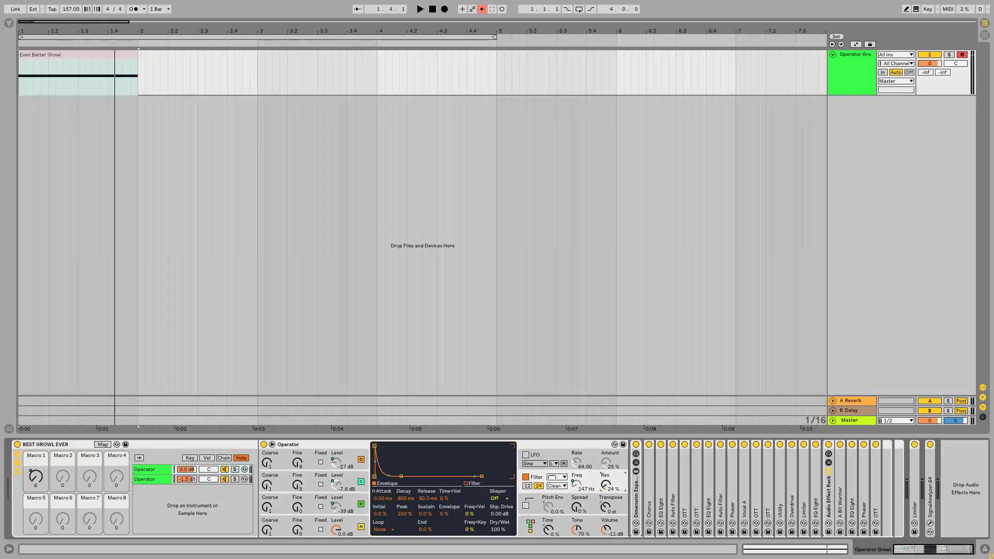
- Raise the growl rack's Macro 1 to 24 and solo the second Operator chain to audition it
mouse_move(35, 476)
mouse_down()
mouse_move(36, 458)
mouse_move(23, 470)
mouse_up()
click(156, 480)
click(234, 480)
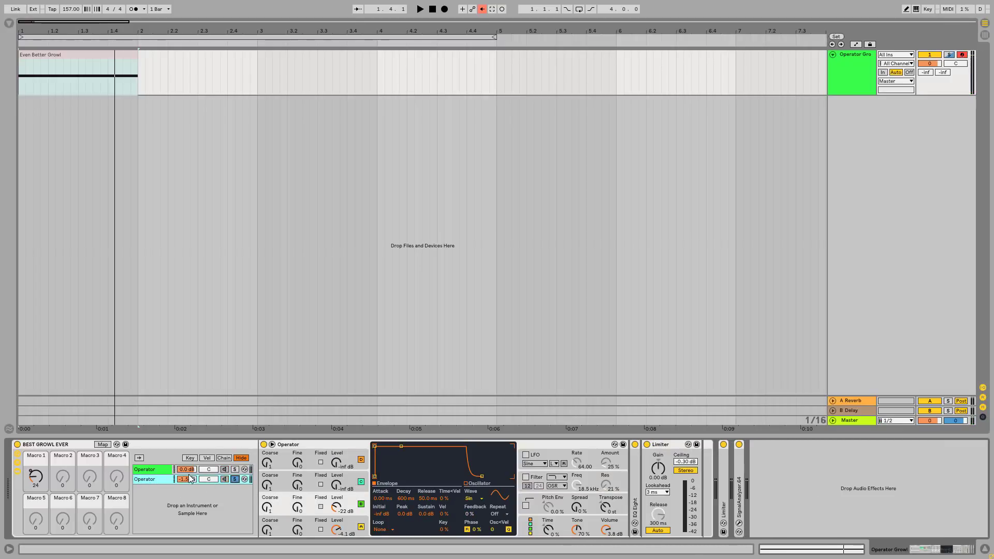
click(150, 478)
- Return to the first Operator chain, checking oscillator B's level, to show its effects series
click(151, 469)
click(350, 505)
click(155, 470)
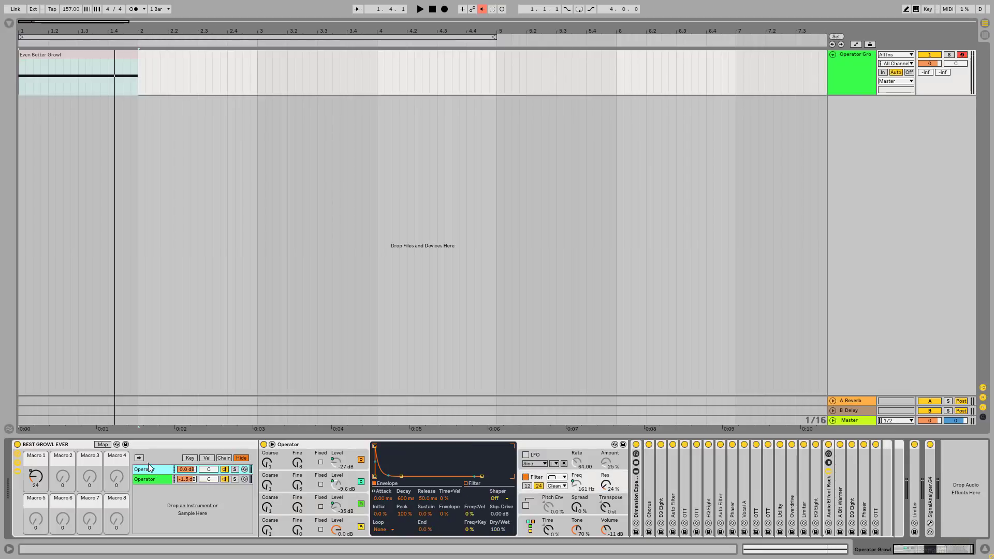
- Show the first Operator's global page: second algorithm, Velocity/Key routing and voices at 1
click(338, 443)
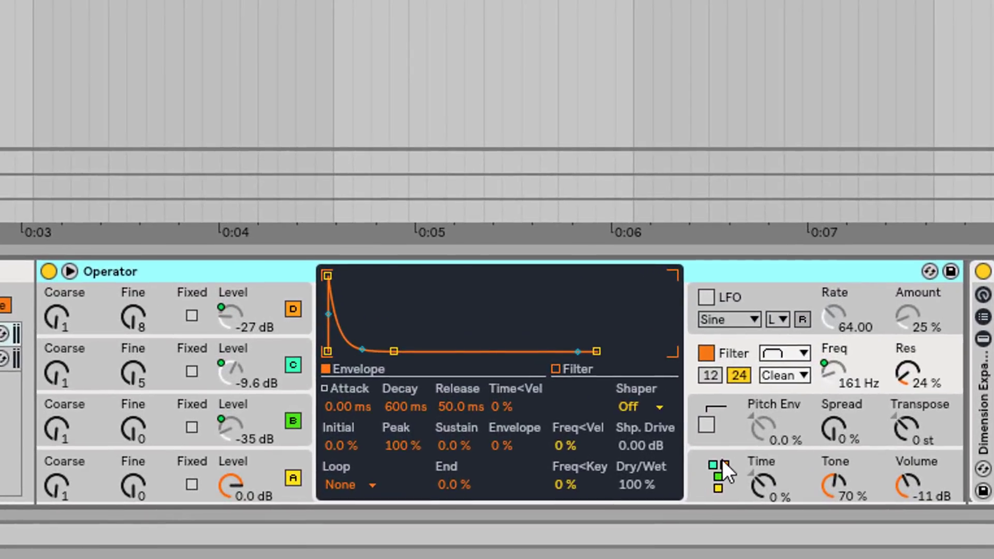
click(529, 525)
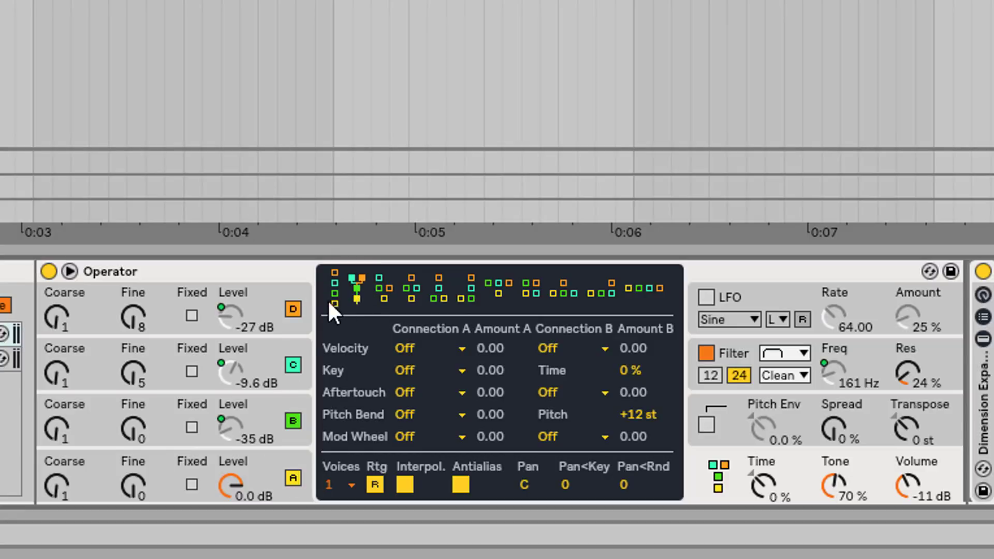
- View the envelopes and harmonic partials of Operator oscillators A, B, C and D in turn
click(299, 454)
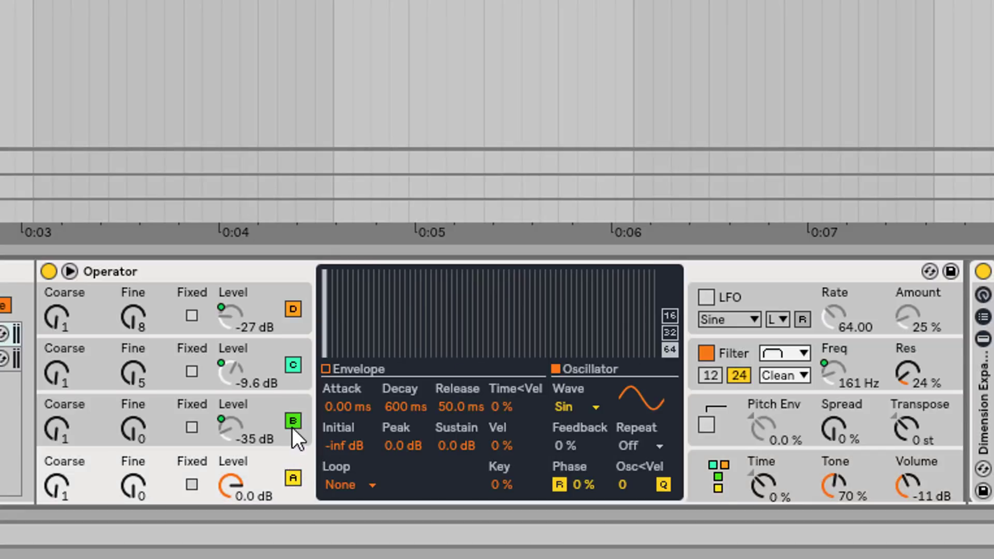
click(296, 403)
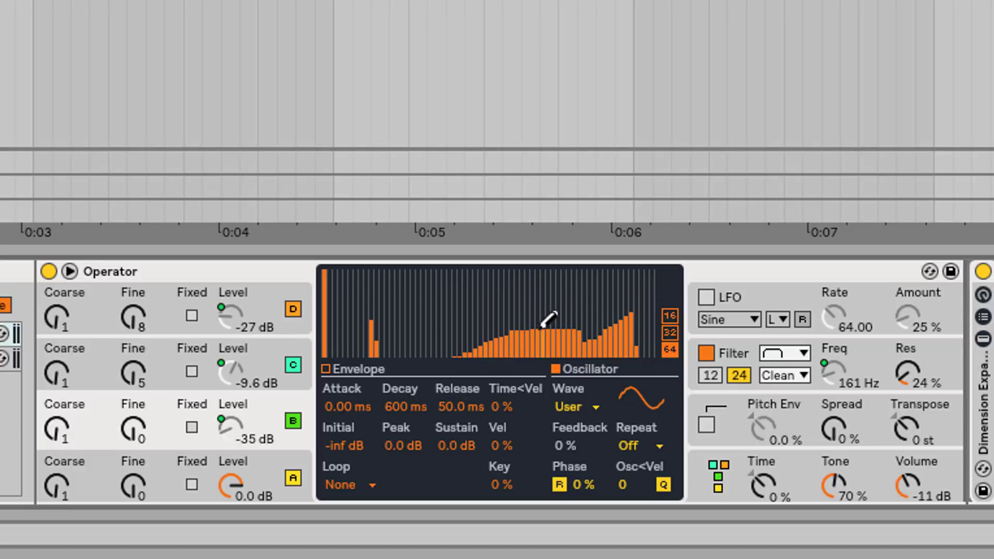
click(284, 351)
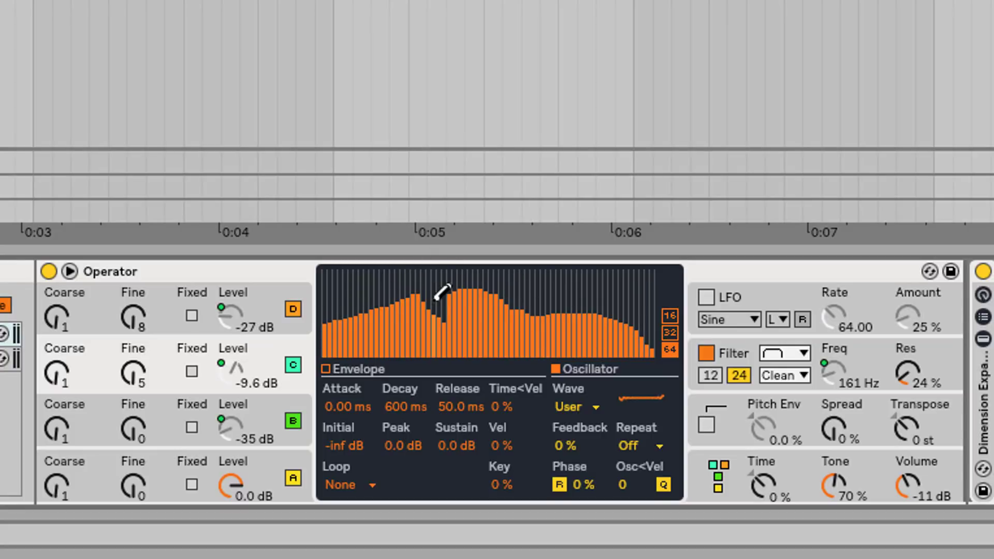
click(286, 288)
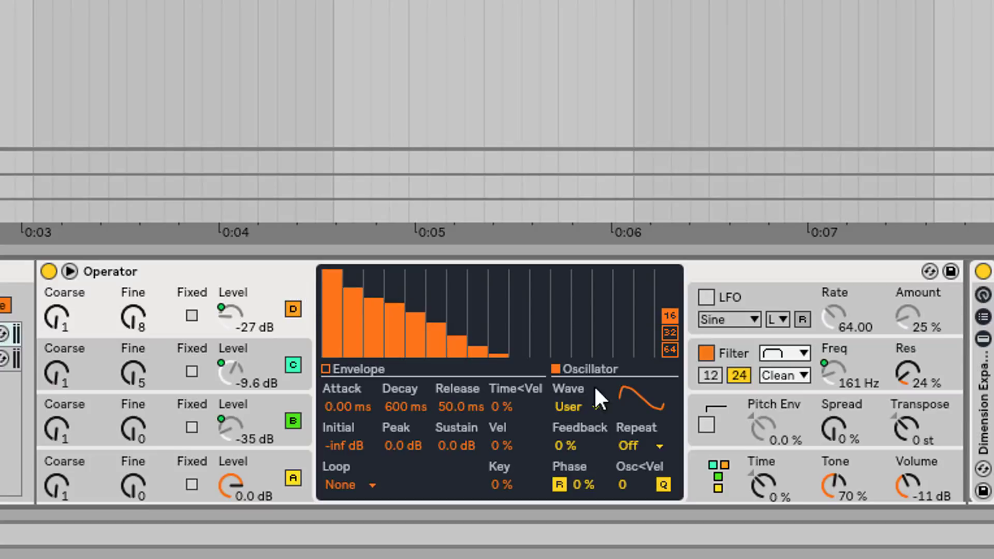
- Try Saw 3 as operator D's waveform, then restore it to User
click(597, 406)
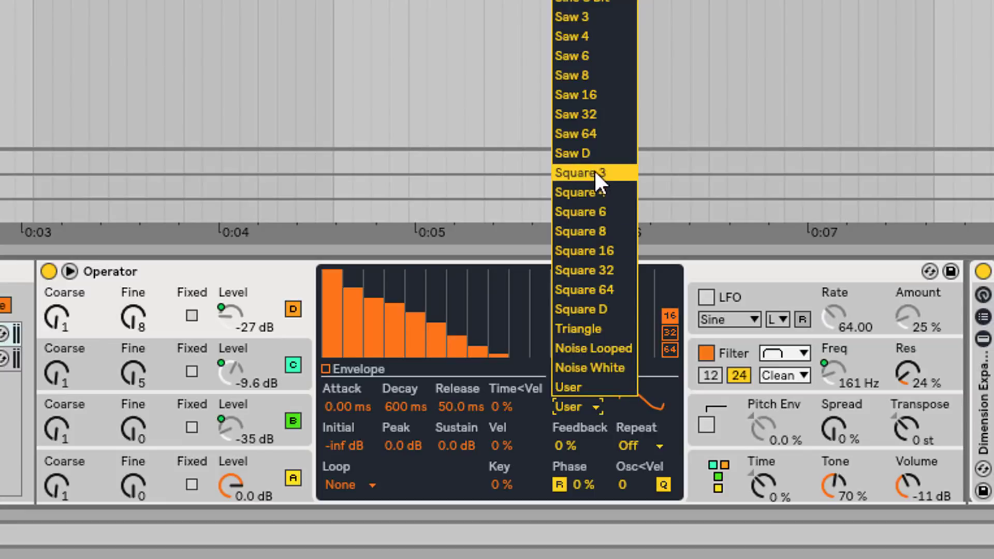
click(575, 18)
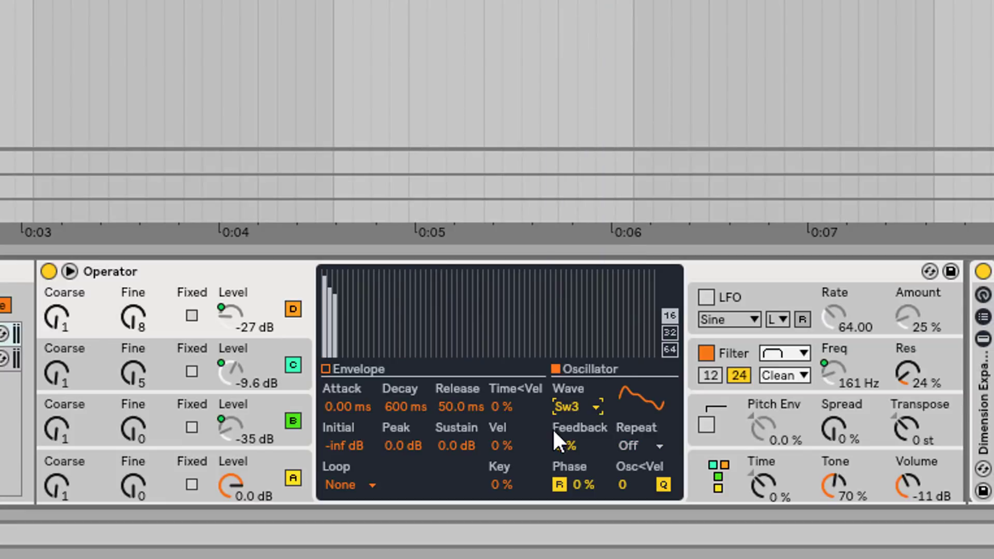
click(572, 404)
click(575, 386)
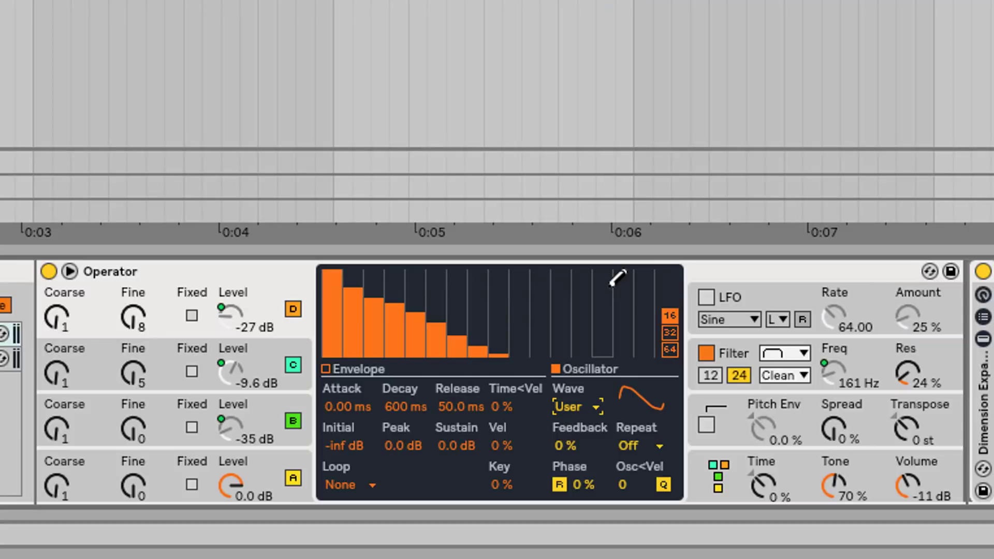
- Recheck operator C's partials, then return to operator D's descending-harmonic User waveform
click(157, 270)
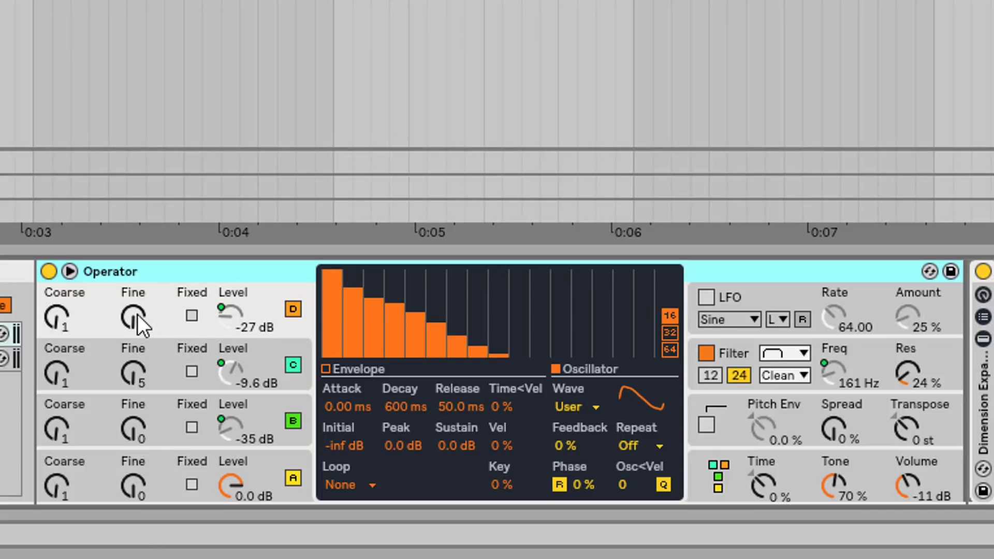
click(142, 354)
click(135, 330)
click(134, 362)
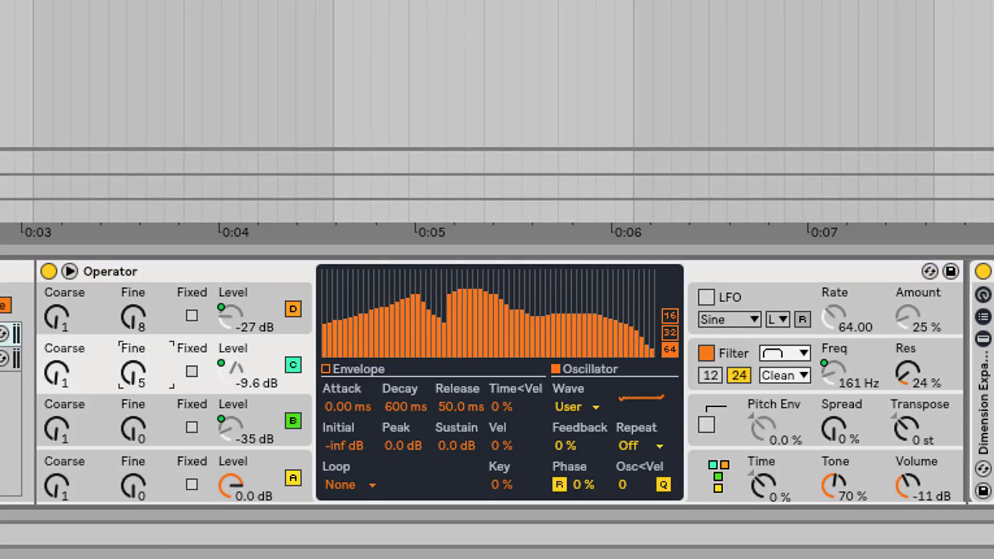
click(140, 320)
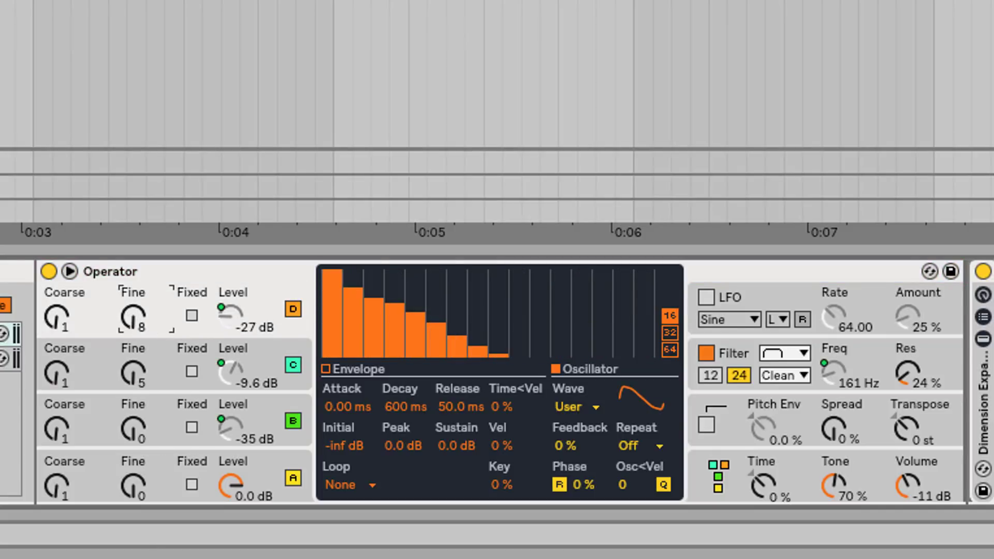
- Display Operator's filter envelope and switch the filter off and back on
click(139, 319)
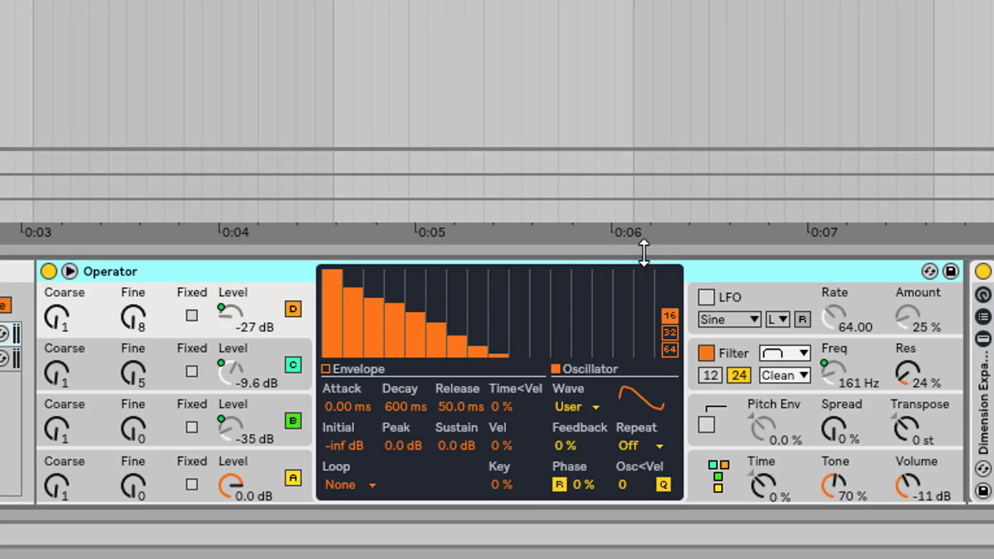
click(938, 355)
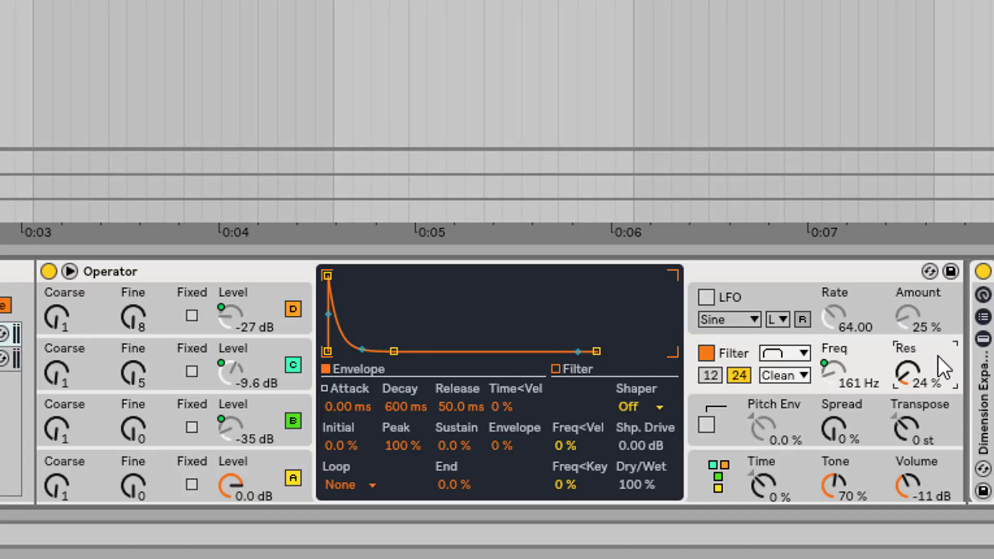
click(706, 353)
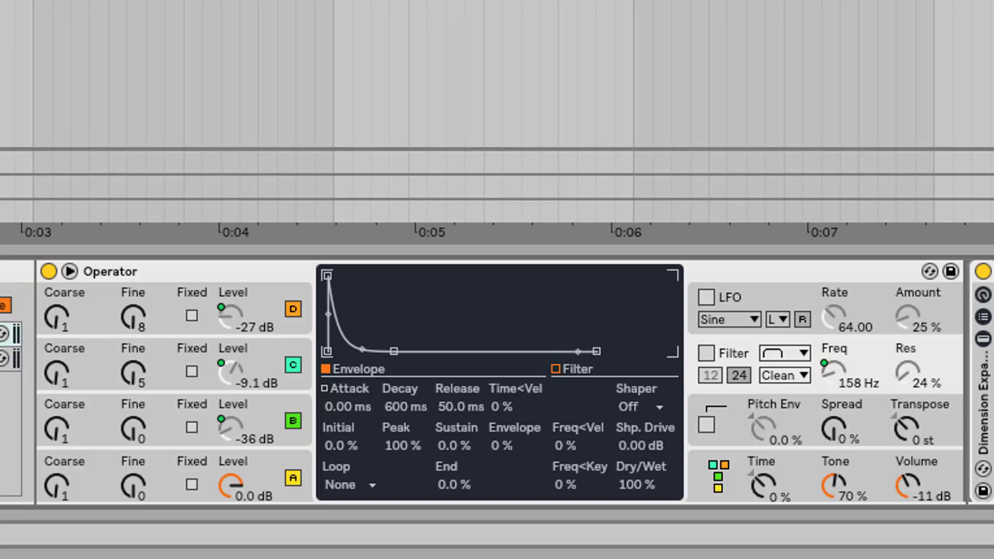
click(706, 353)
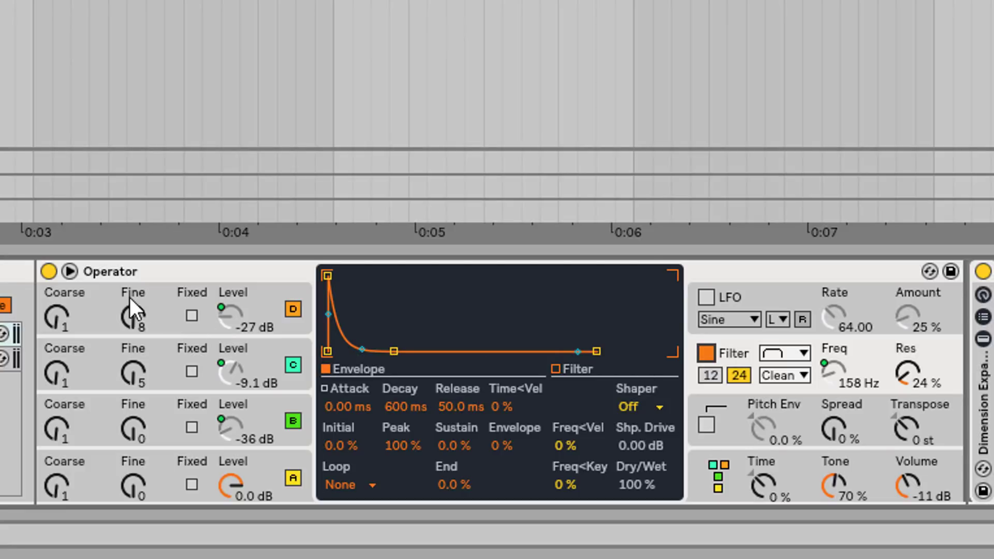
- A/B the filter repeatedly, leaving it on at 163 Hz with 24% resonance
click(705, 354)
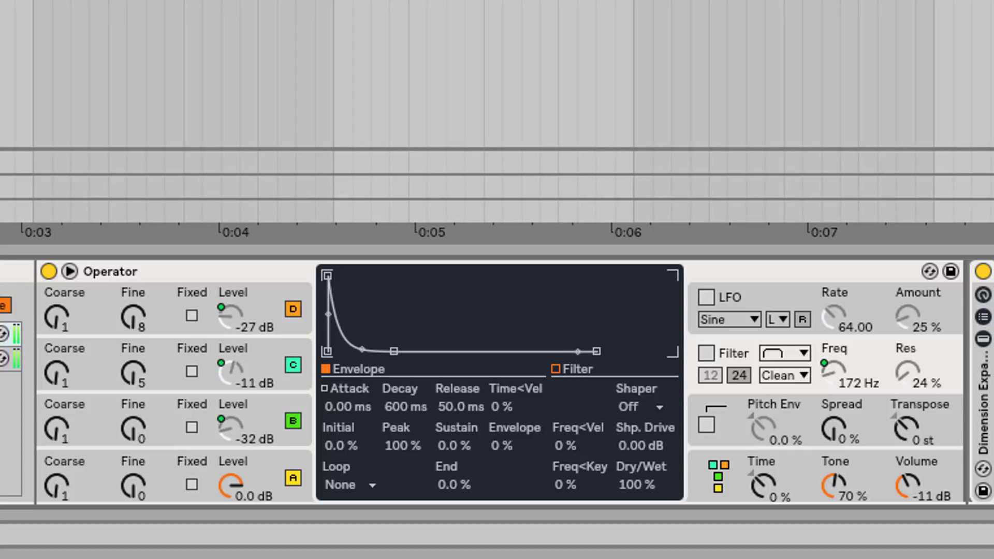
click(707, 354)
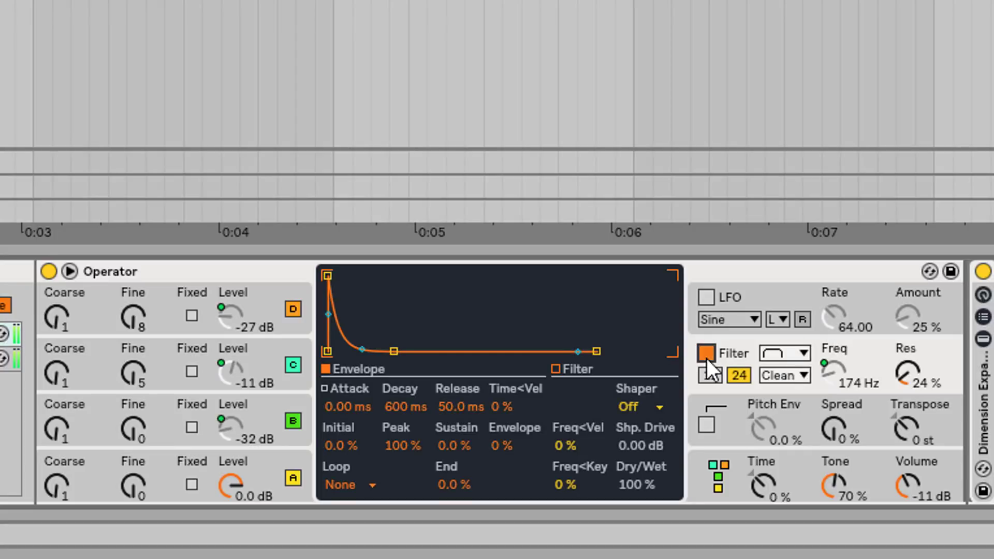
click(706, 354)
click(707, 357)
click(706, 356)
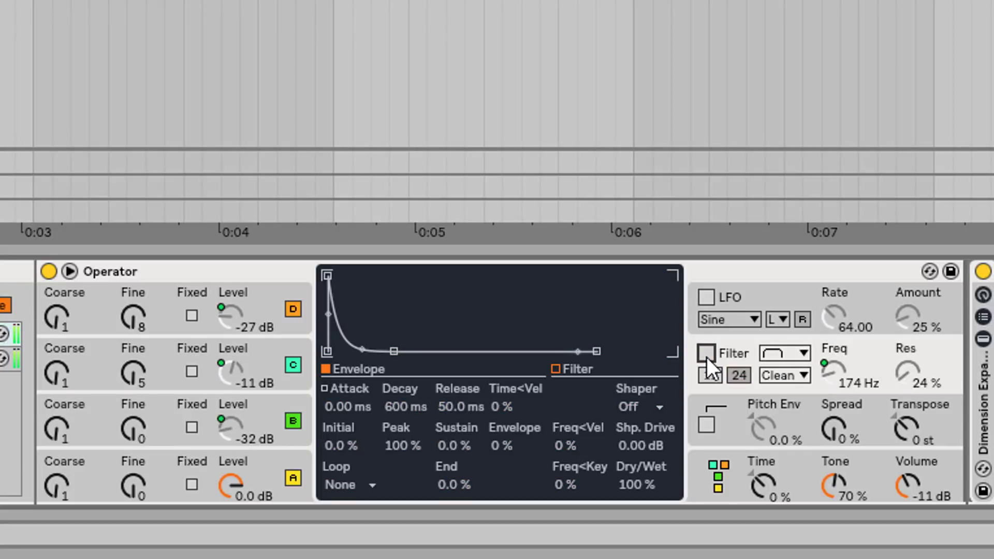
click(706, 356)
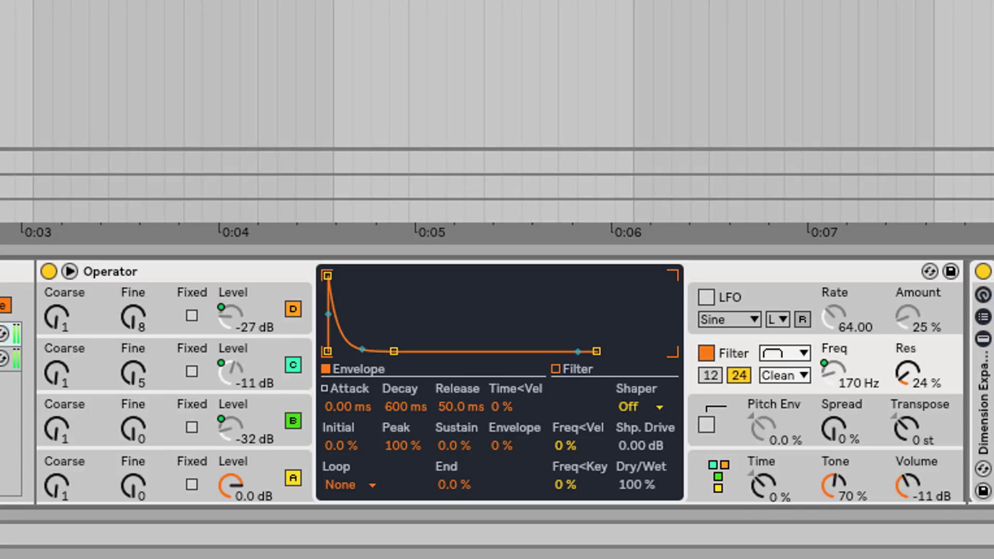
click(706, 354)
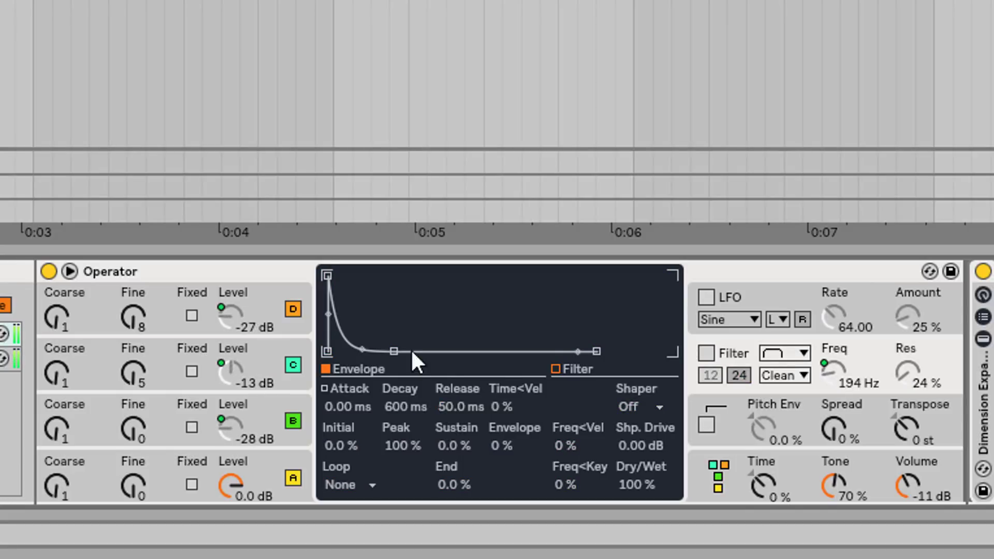
click(706, 354)
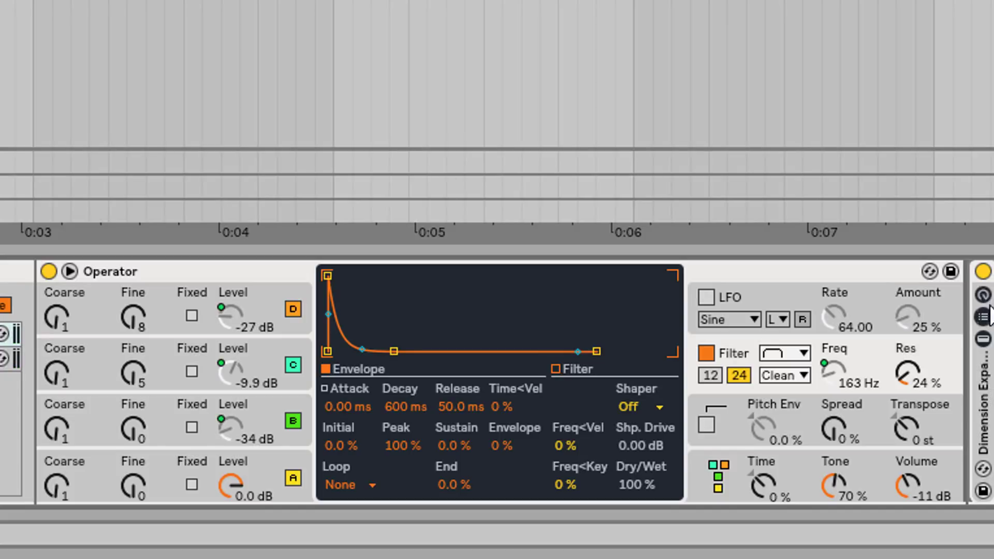
- Bypass Dimension Expander, unfold and enable Chorus, then expand Dimension Expander to show its macros
click(982, 271)
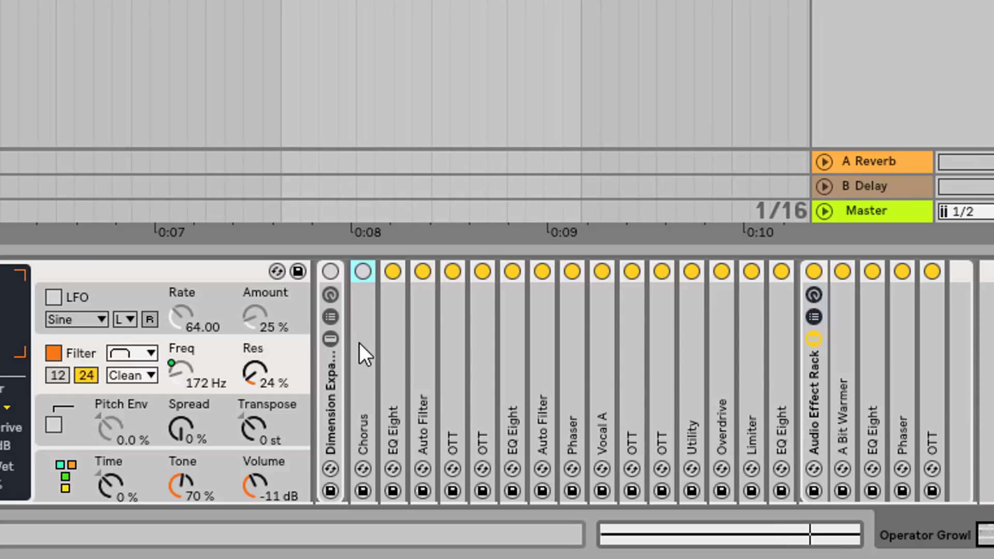
double_click(362, 351)
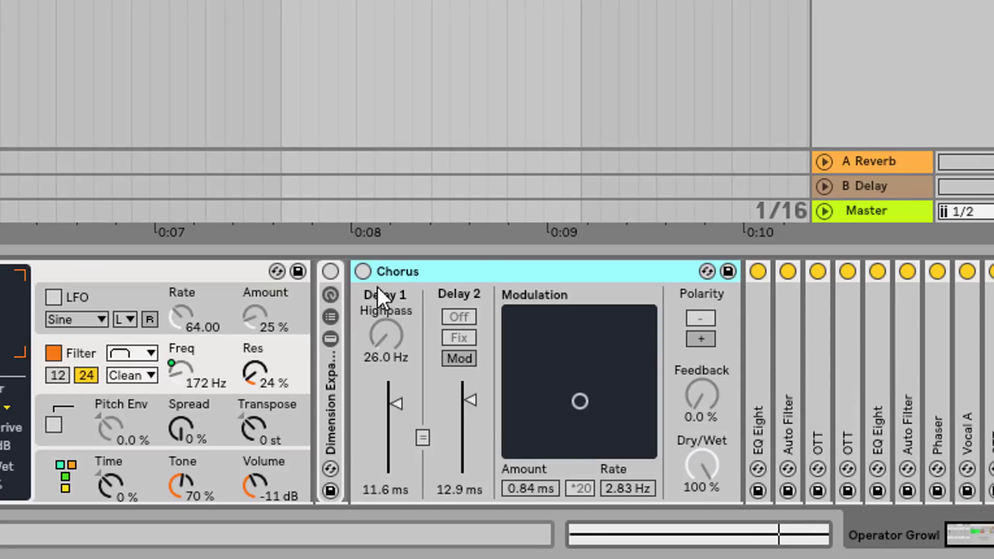
click(362, 271)
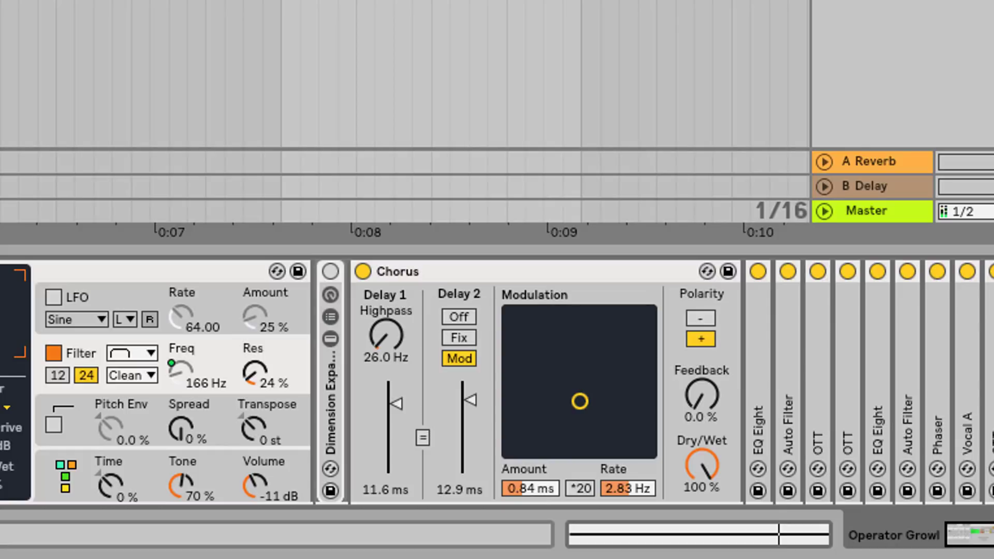
double_click(331, 403)
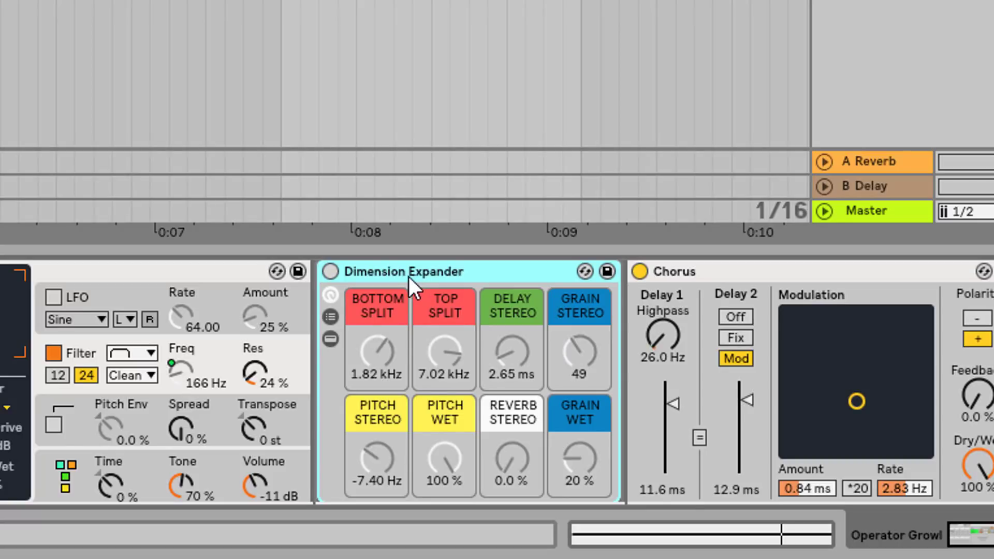
- Enable Dimension Expander and browse its TOP, MIDDLE and BOTTOM chains, expanding the Frequency Shifter
click(330, 271)
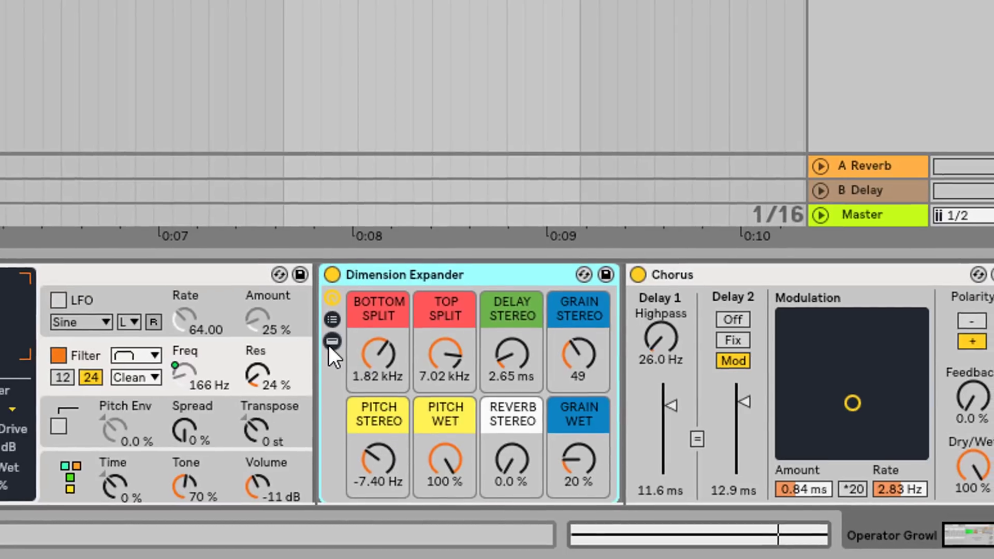
click(329, 339)
drag(849, 529, 855, 524)
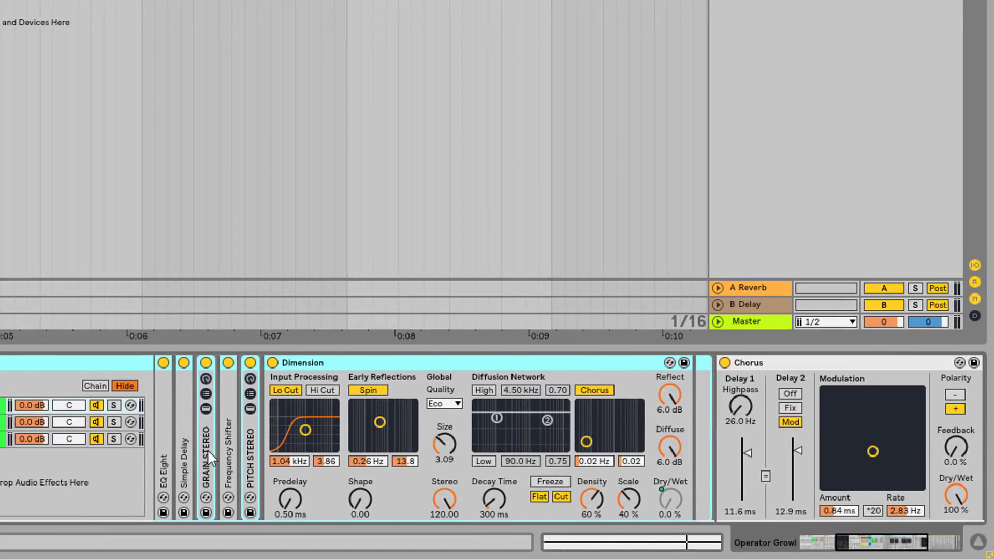
click(5, 405)
click(5, 421)
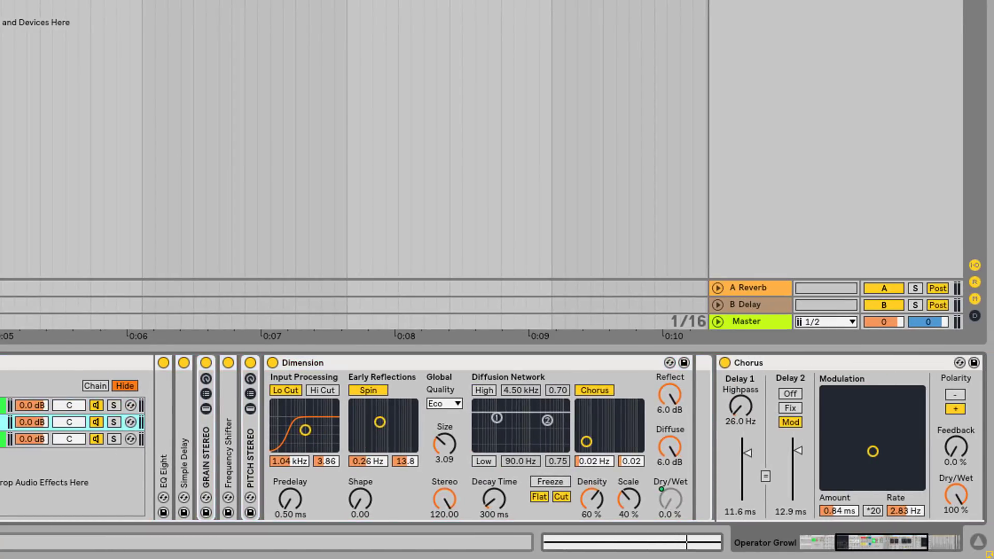
click(5, 438)
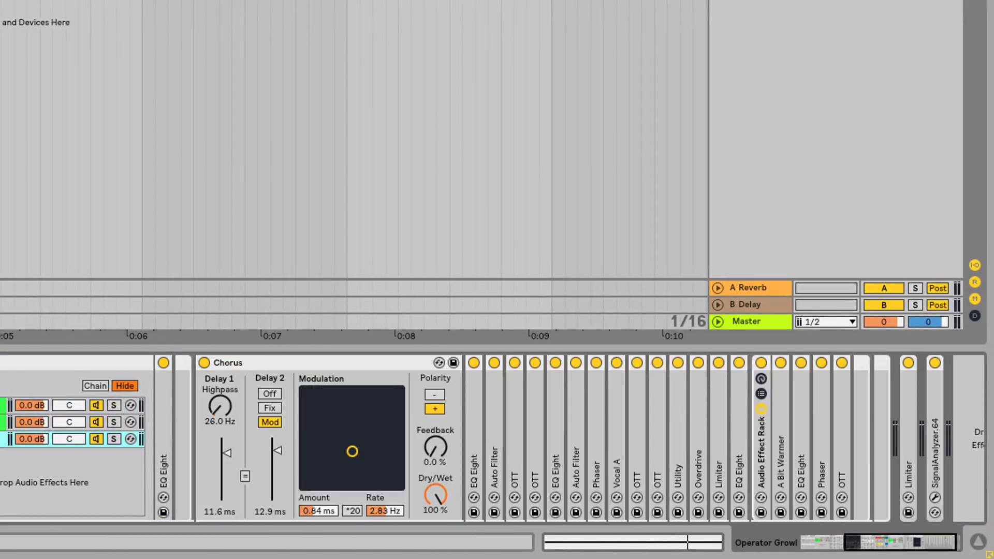
click(6, 421)
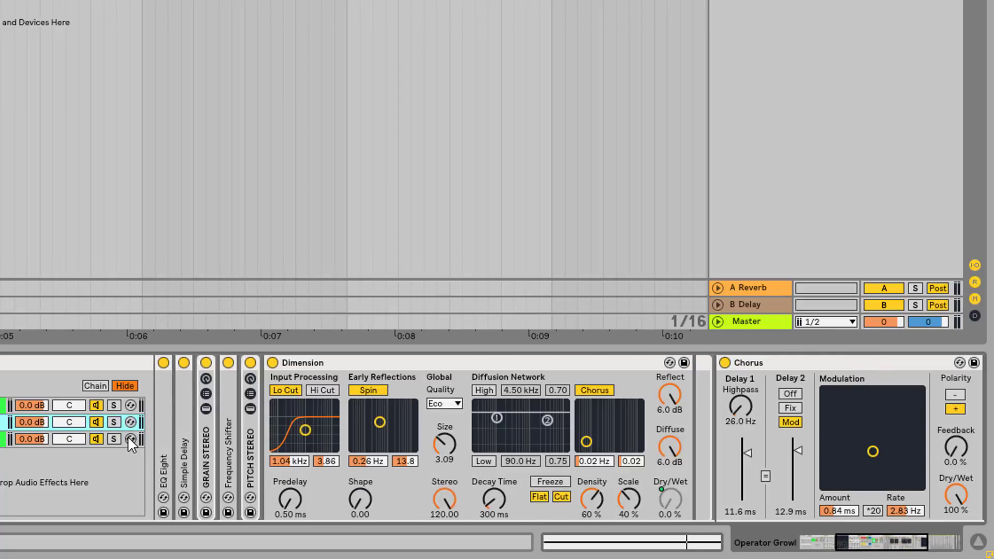
double_click(223, 452)
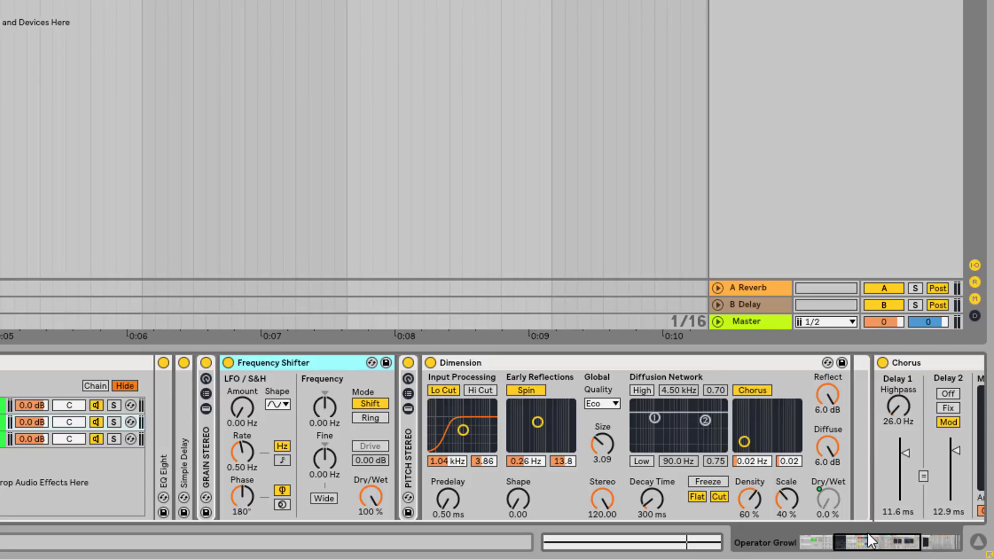
drag(871, 533, 839, 536)
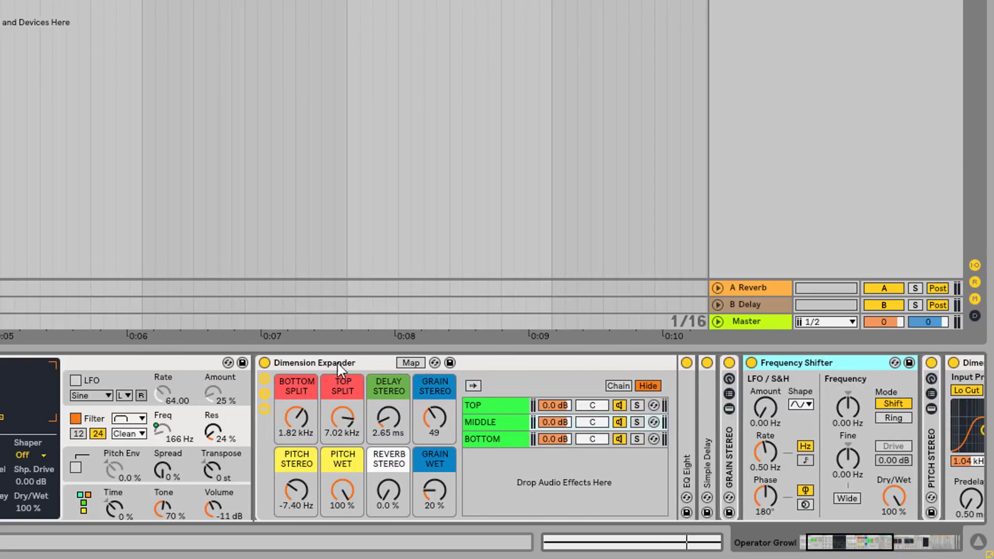
- Hide the chain list and toggle Dimension Expander off and on, leaving it on
click(265, 409)
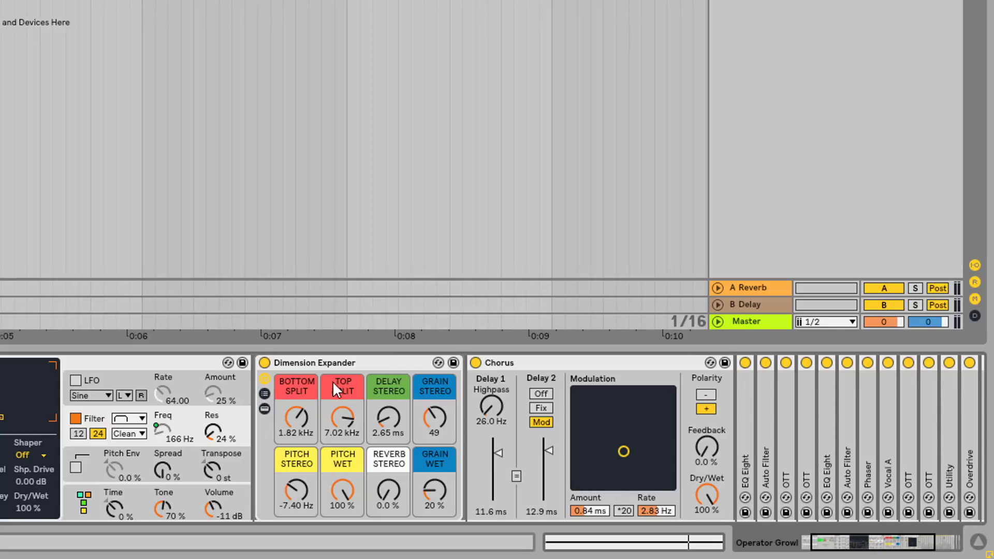
click(357, 364)
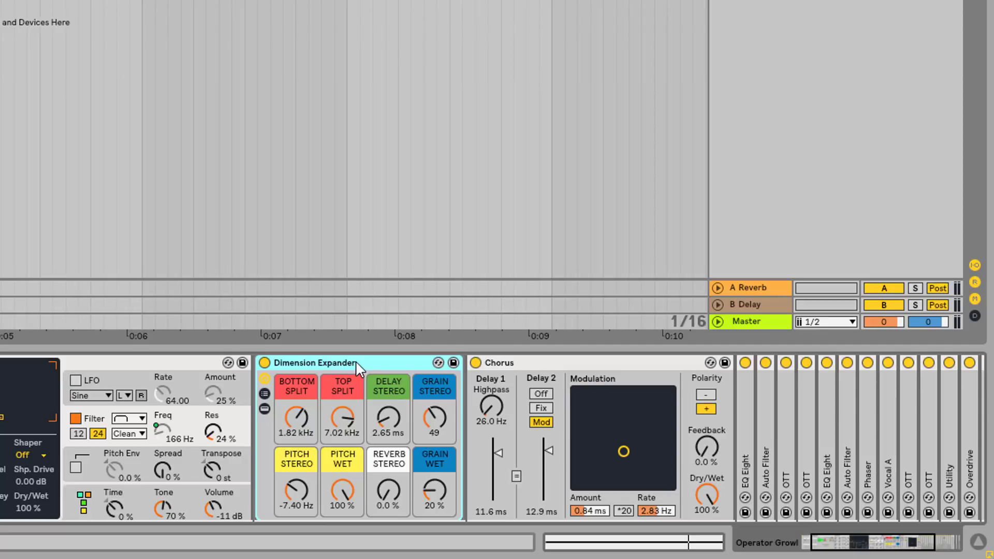
key(0)
scroll(56, 543, left, 3)
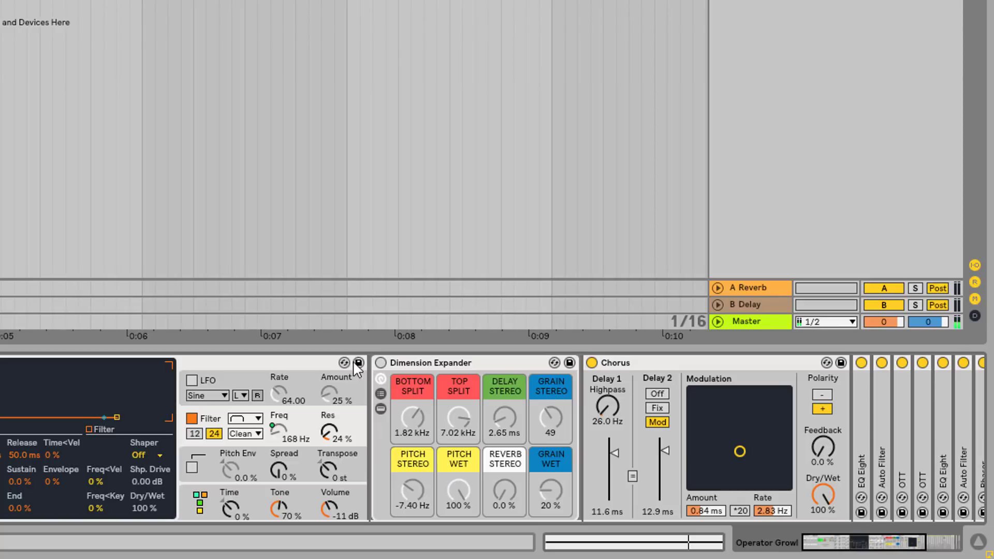
click(381, 363)
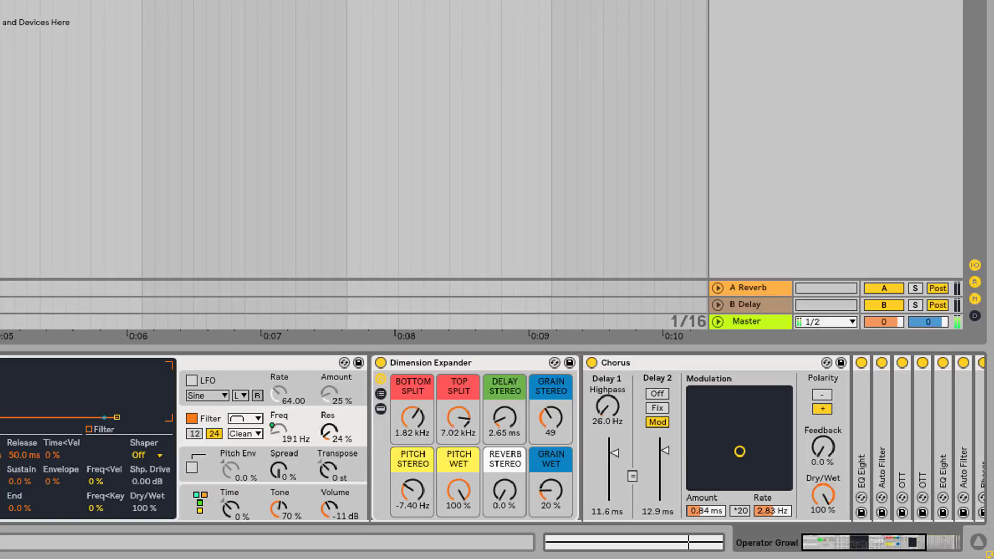
click(382, 364)
click(381, 363)
- Fold all devices, switch Dimension Expander off, and briefly unfold then refold the EQ Eight
alt+double_click(374, 363)
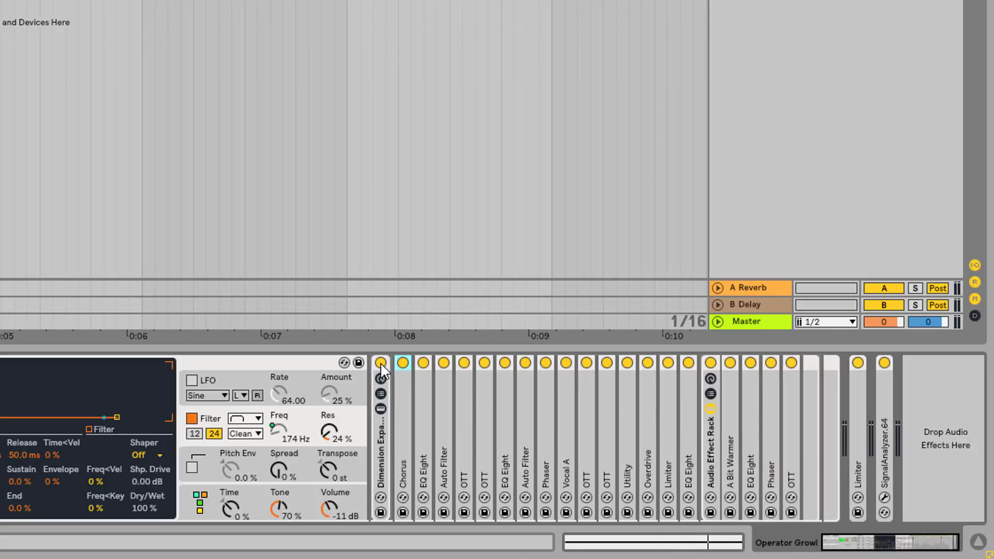
click(380, 363)
double_click(424, 389)
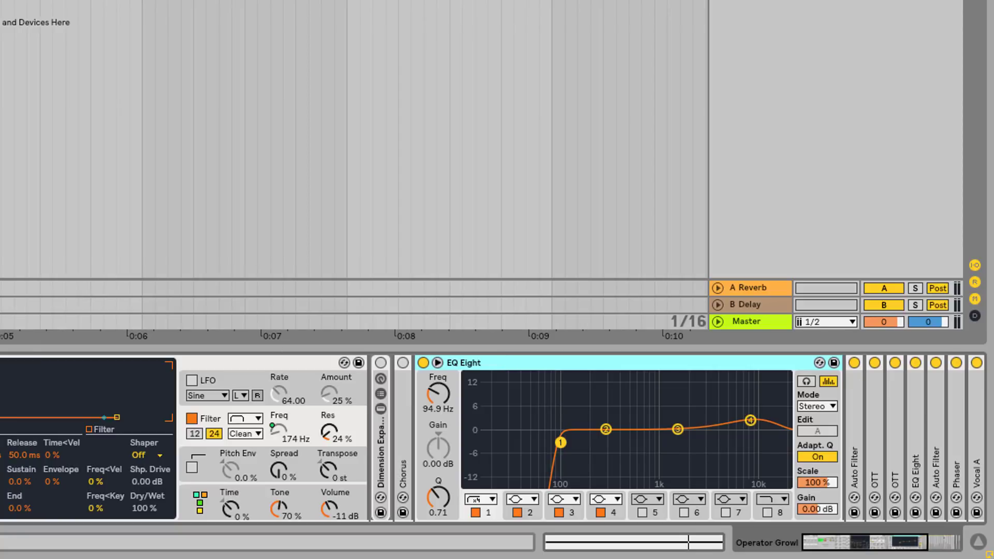
double_click(522, 365)
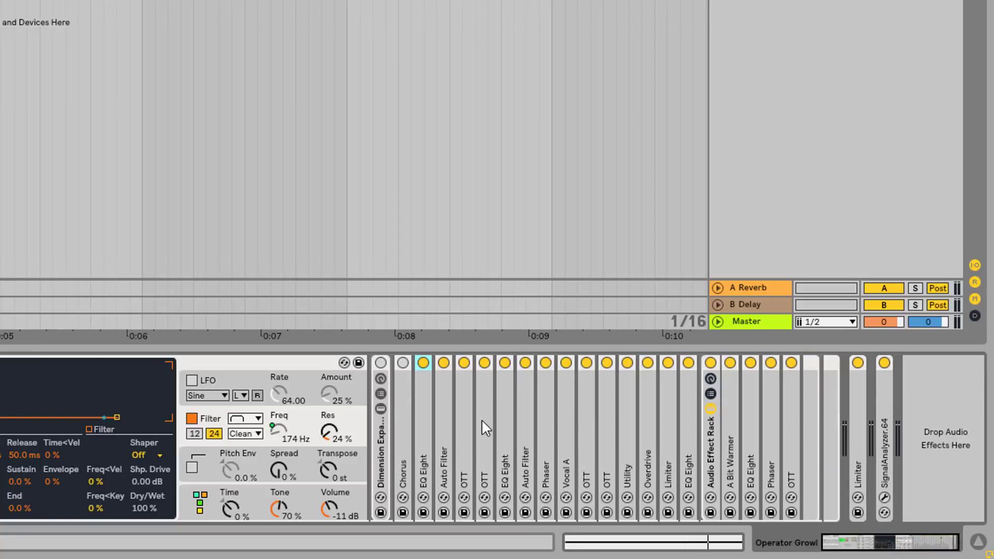
- Unfold the Auto Filter high-pass (59.9 Hz, 23% resonance) and A/B it, leaving it on
double_click(446, 429)
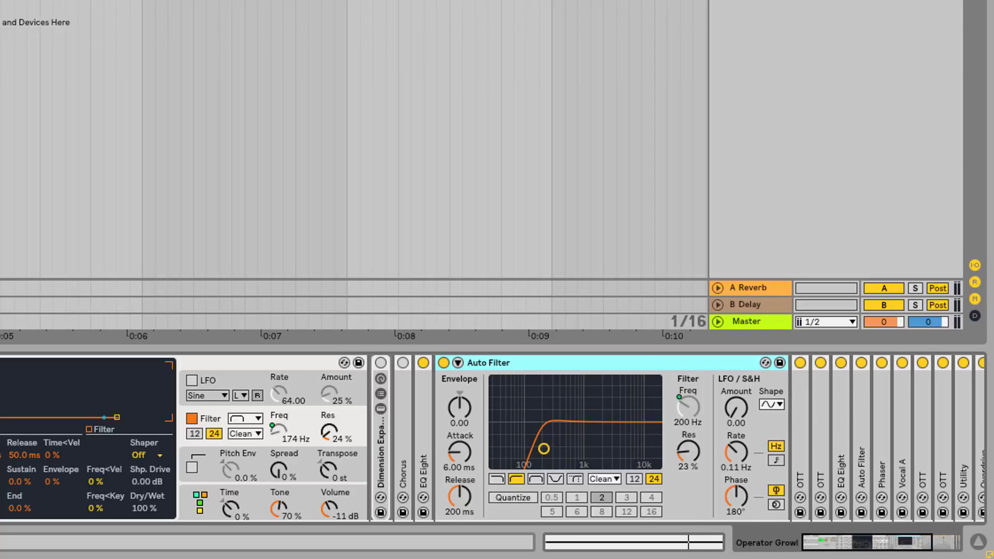
click(444, 363)
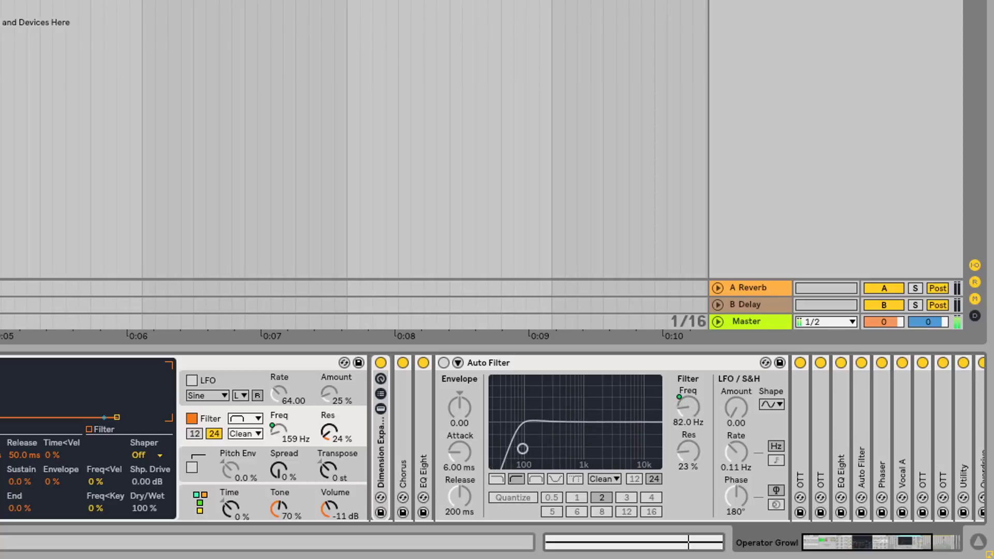
click(444, 362)
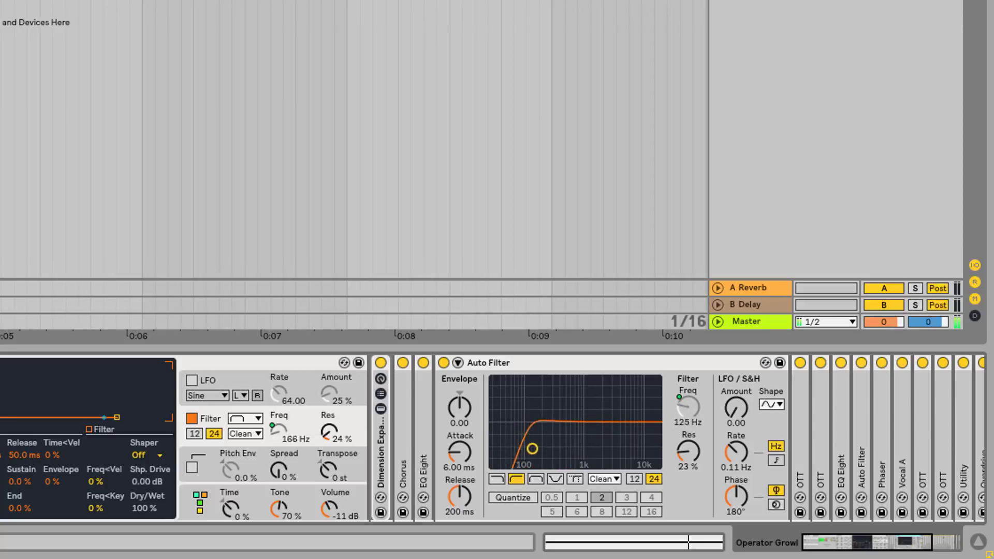
click(504, 363)
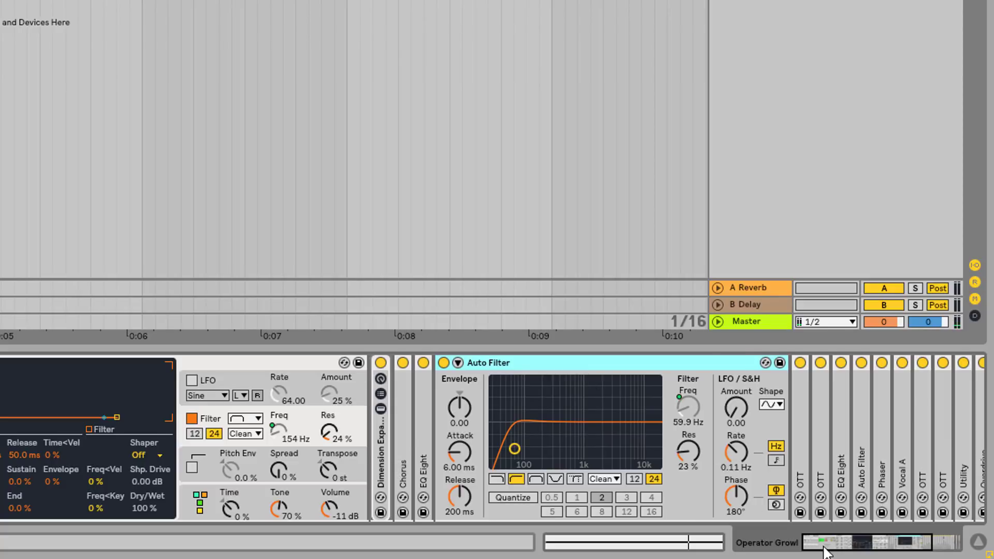
drag(826, 548, 844, 538)
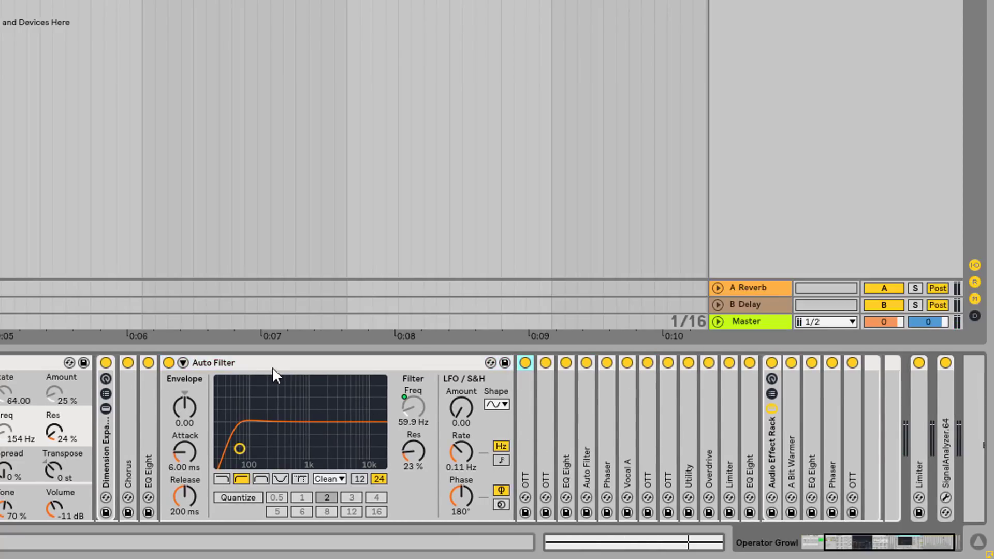
- Fold the Auto Filter, peek at the second OTT, and unfold the EQ Eight after the OTTs
double_click(257, 363)
double_click(198, 411)
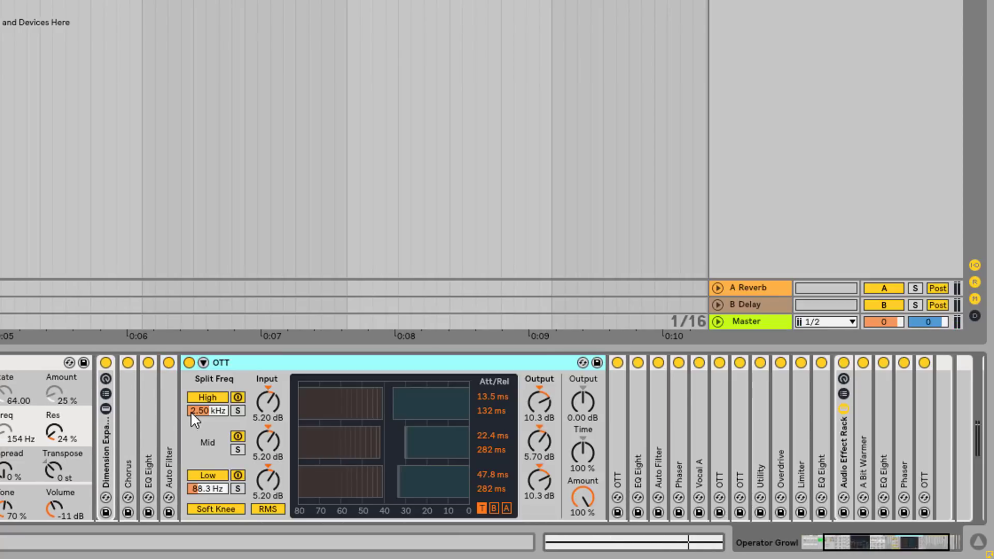
double_click(263, 363)
double_click(215, 399)
double_click(265, 359)
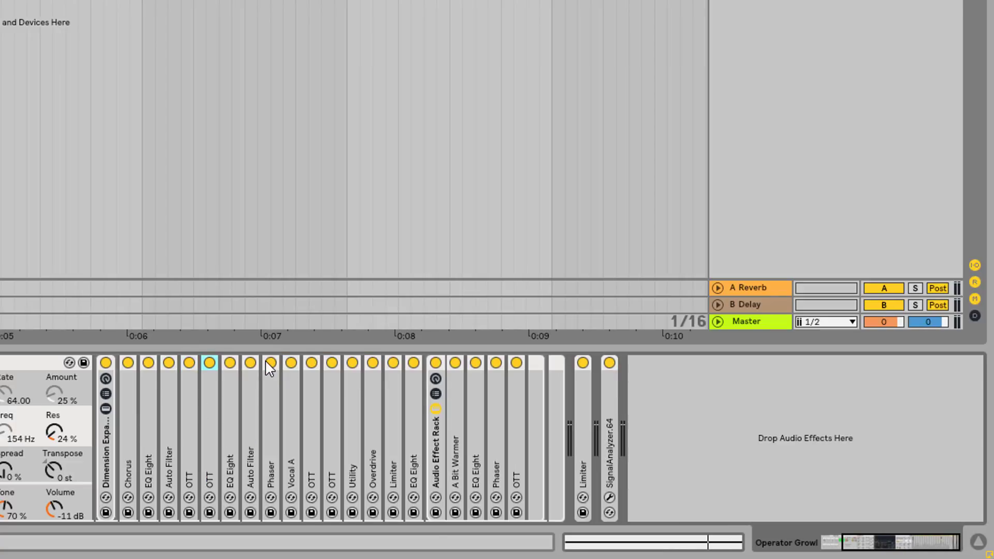
double_click(233, 430)
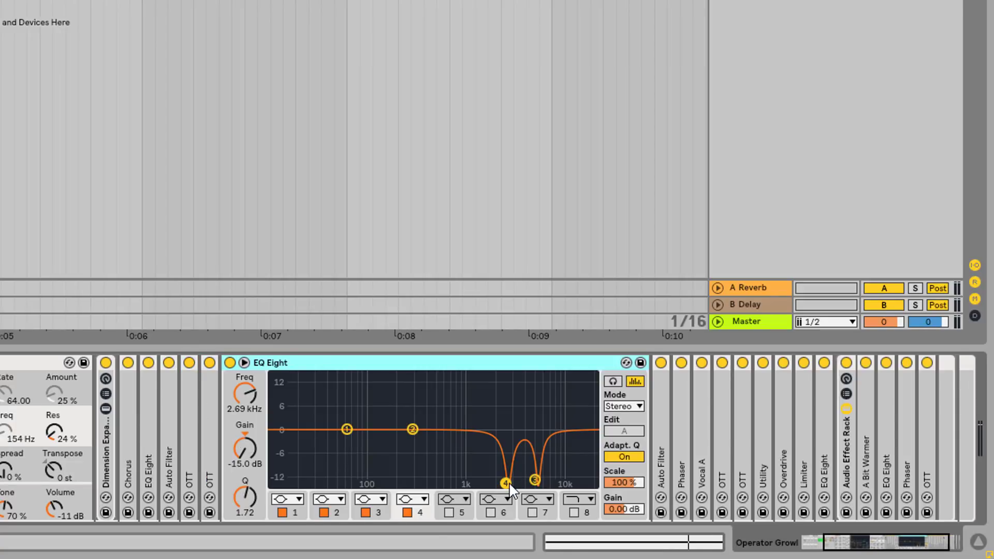
- Inspect the EQ Eight notches at 5.39 kHz and 2.69 kHz, then bypass the EQ
click(534, 479)
click(294, 363)
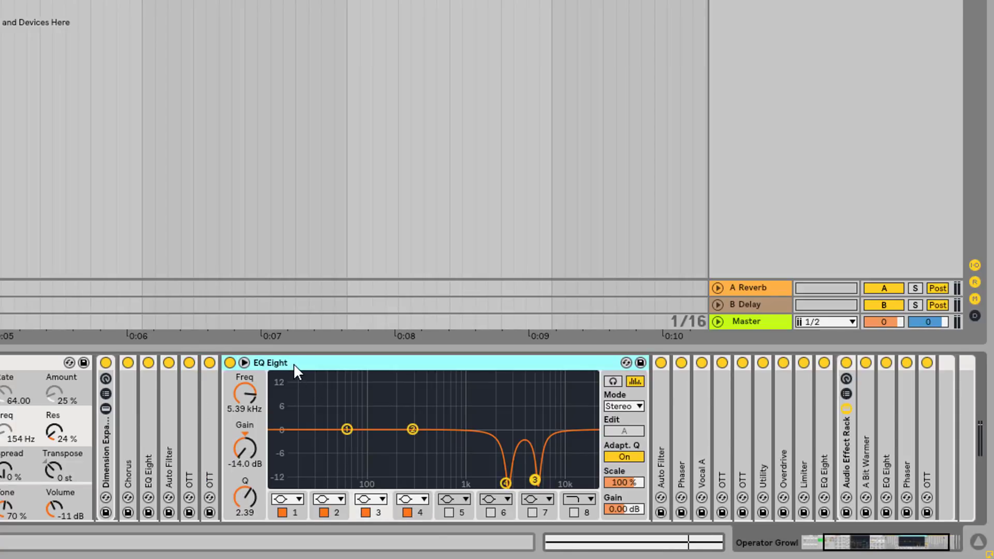
click(506, 483)
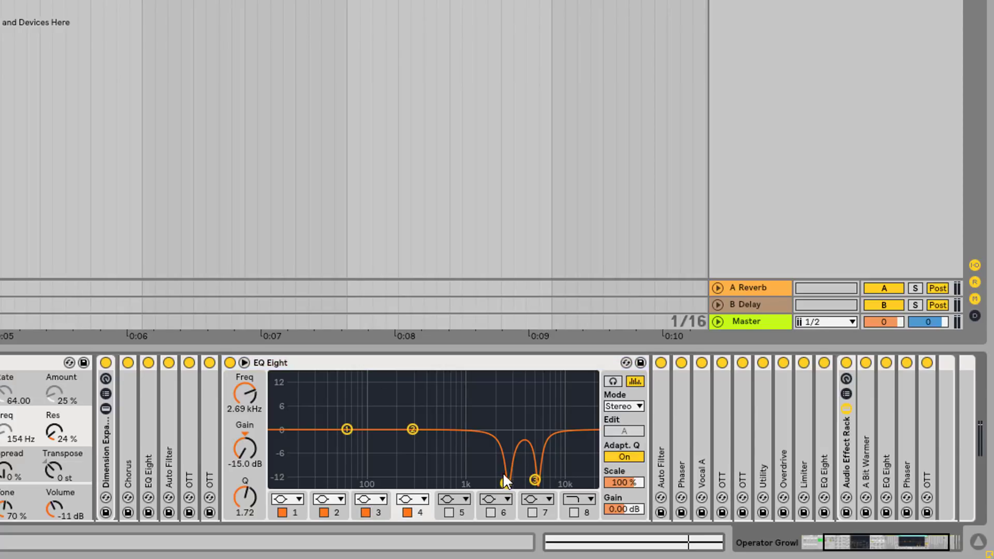
click(229, 363)
drag(864, 543, 842, 543)
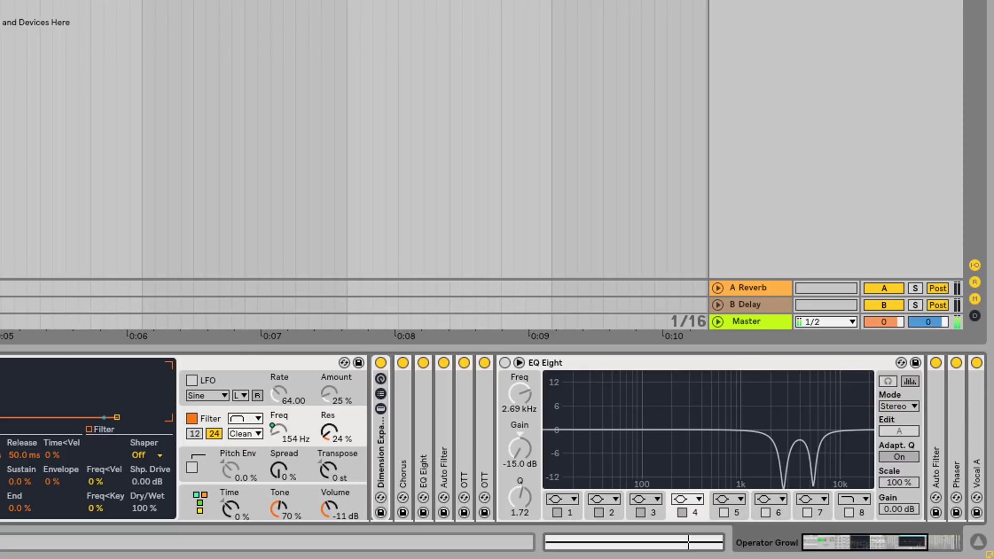
- Sweep the synth filter cutoff to 158 Hz, re-enable the EQ Eight, and scroll to the chain's end
drag(278, 429, 278, 425)
drag(278, 426, 278, 428)
click(504, 362)
click(848, 545)
click(849, 550)
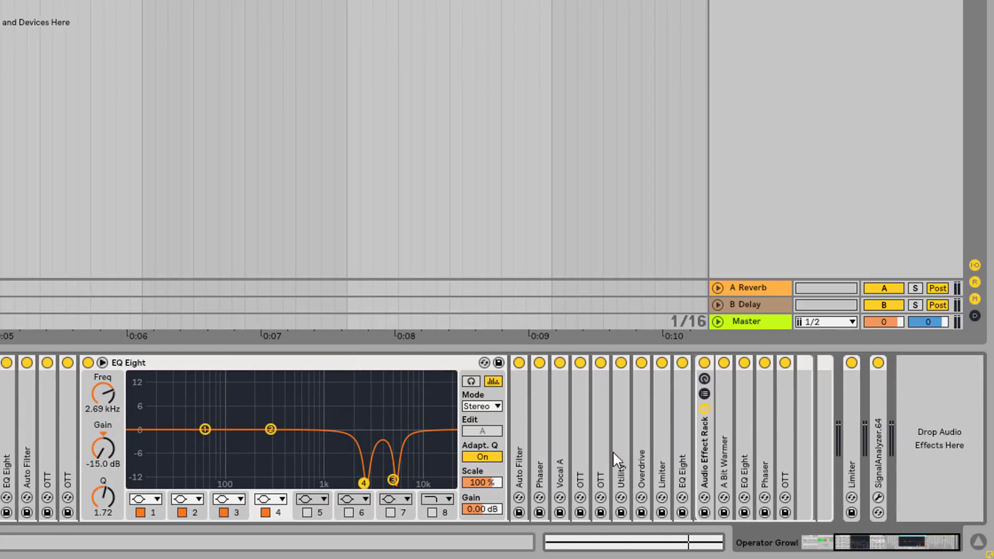
click(405, 364)
- Fold the EQ Eight, then A/B the Auto Filter off and on and fold it
double_click(130, 364)
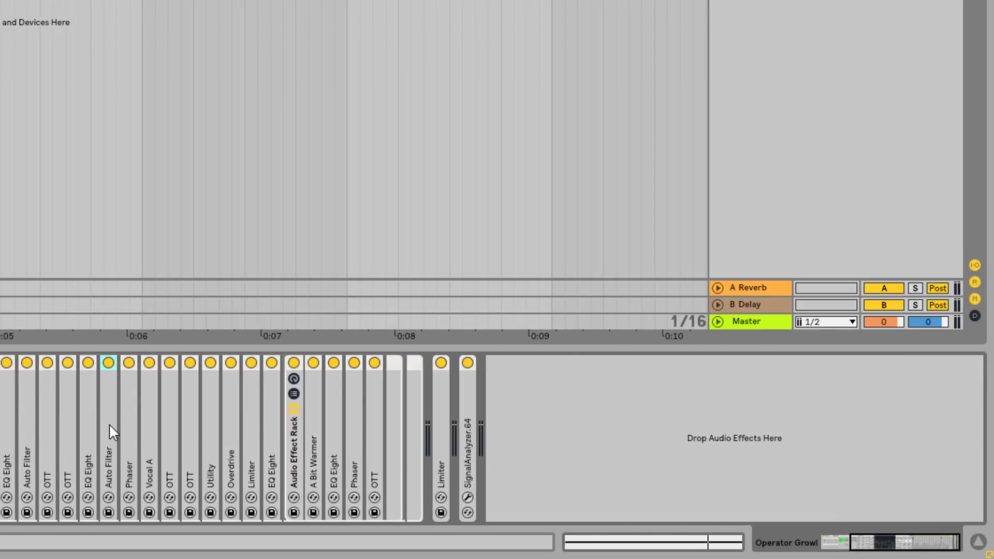
double_click(109, 426)
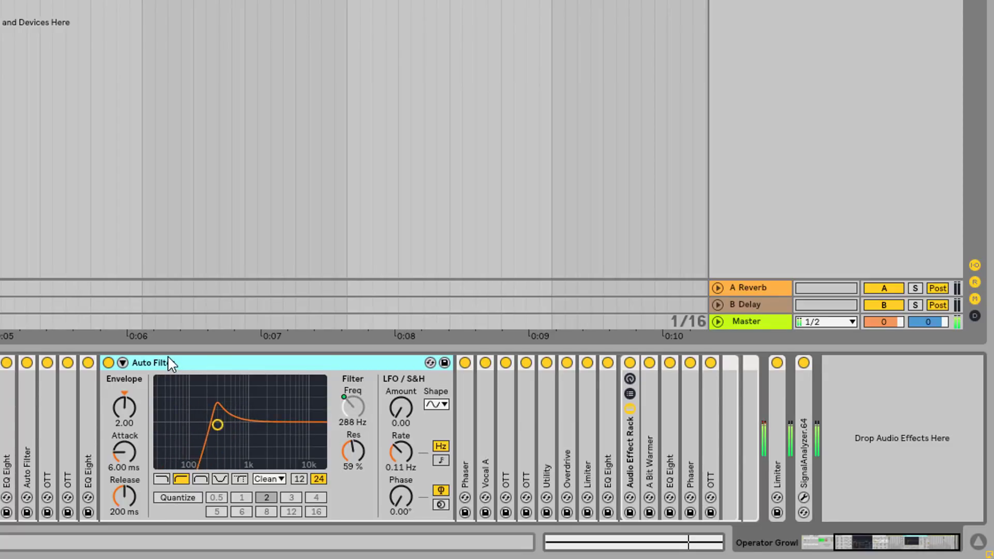
click(109, 362)
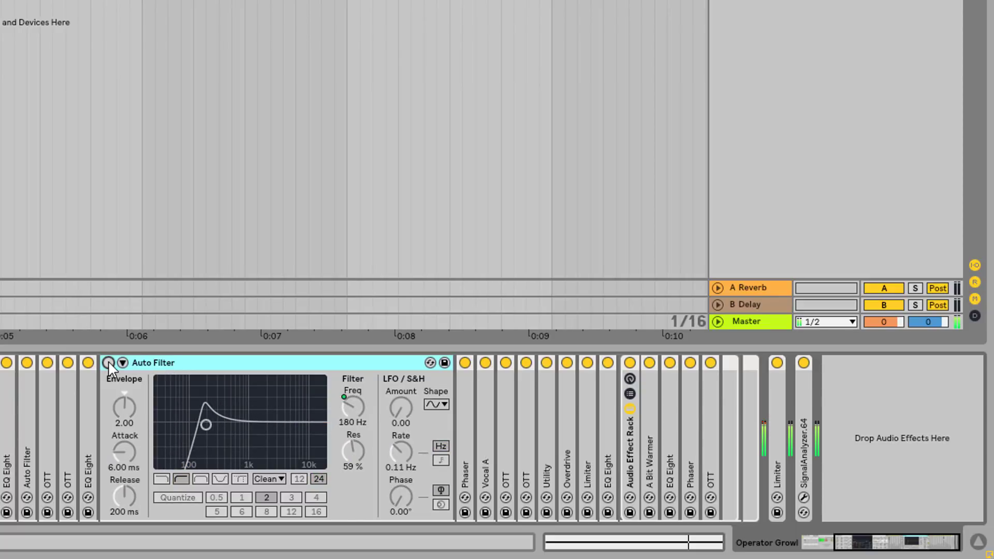
click(108, 362)
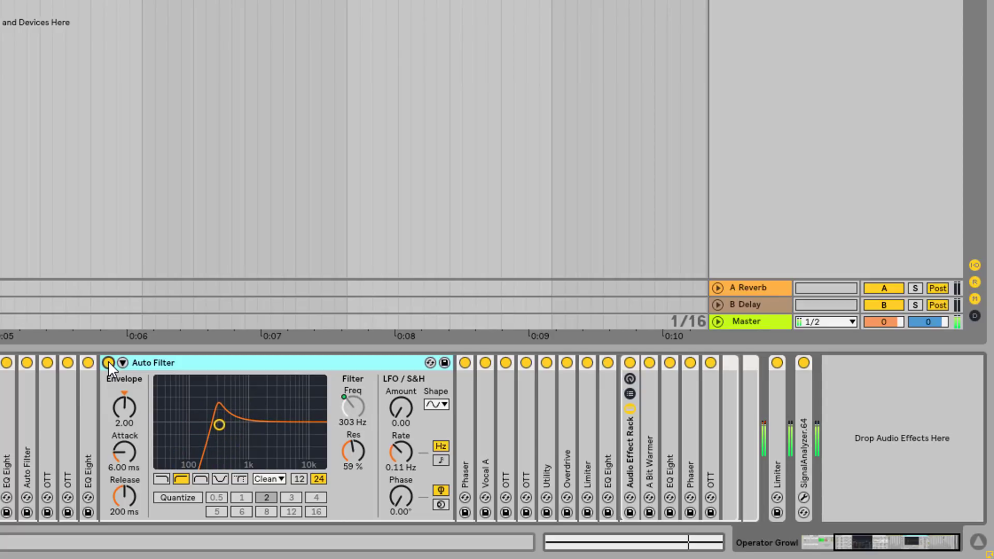
double_click(159, 362)
- Play the growl and A/B the 4-pole 1.24 kHz Phaser, leaving it enabled
double_click(126, 427)
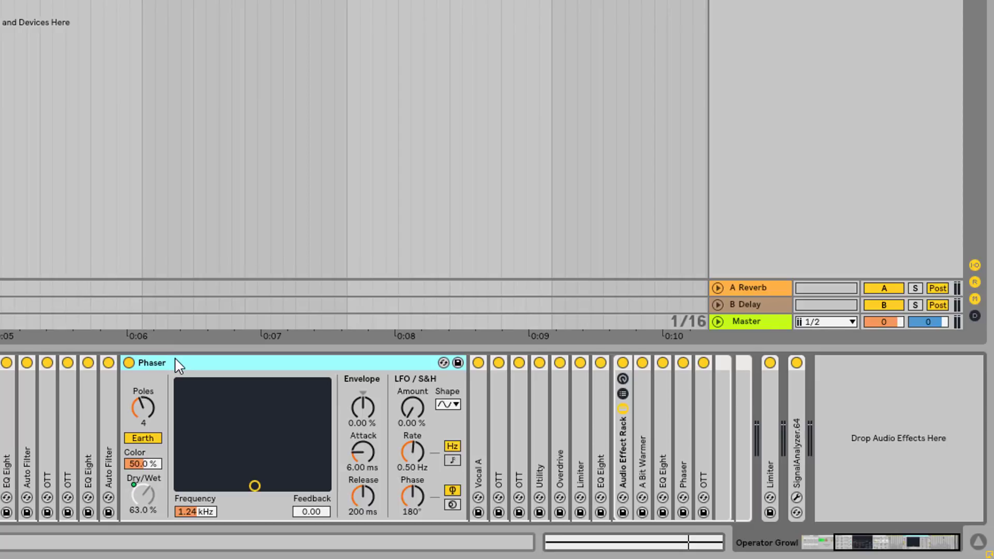
key(space)
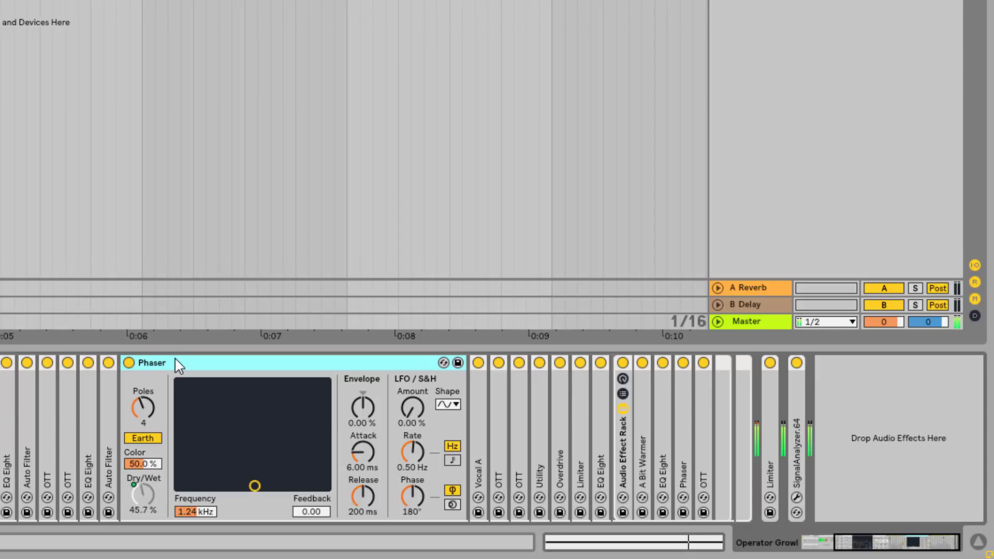
click(128, 363)
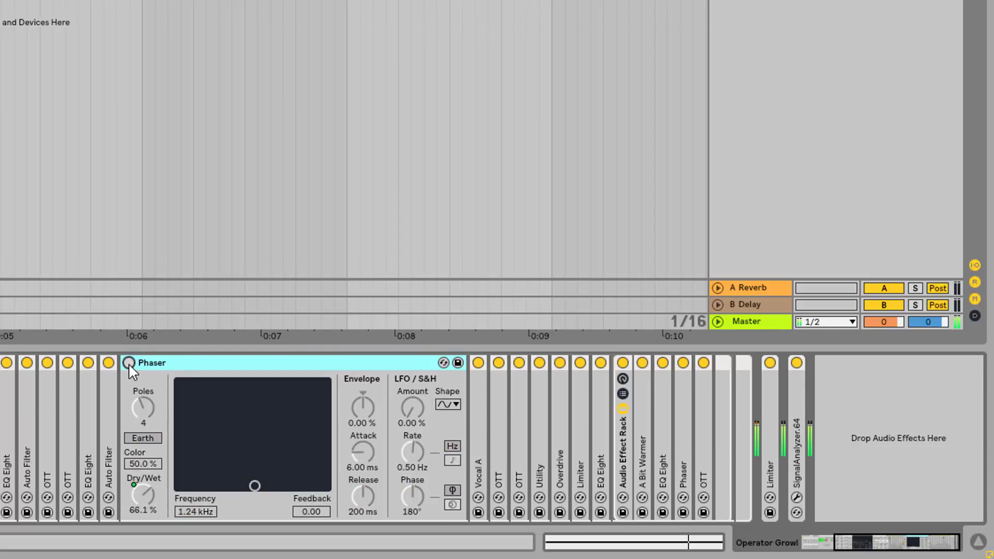
click(129, 363)
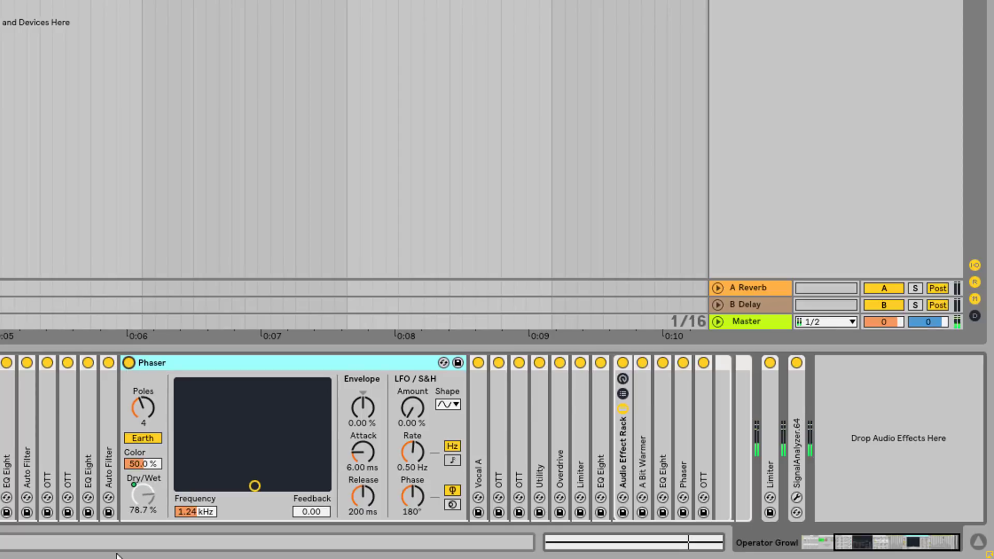
click(148, 497)
drag(916, 544, 797, 556)
- Fold the Phaser, unfold the formant EQ and load the EQ Eight Formant preset Vocal A
double_click(568, 362)
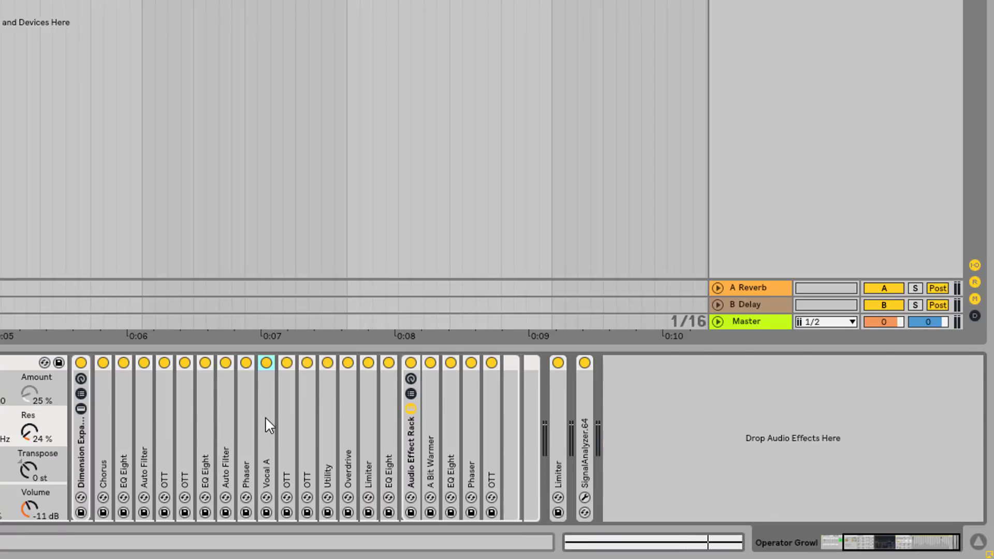
double_click(265, 416)
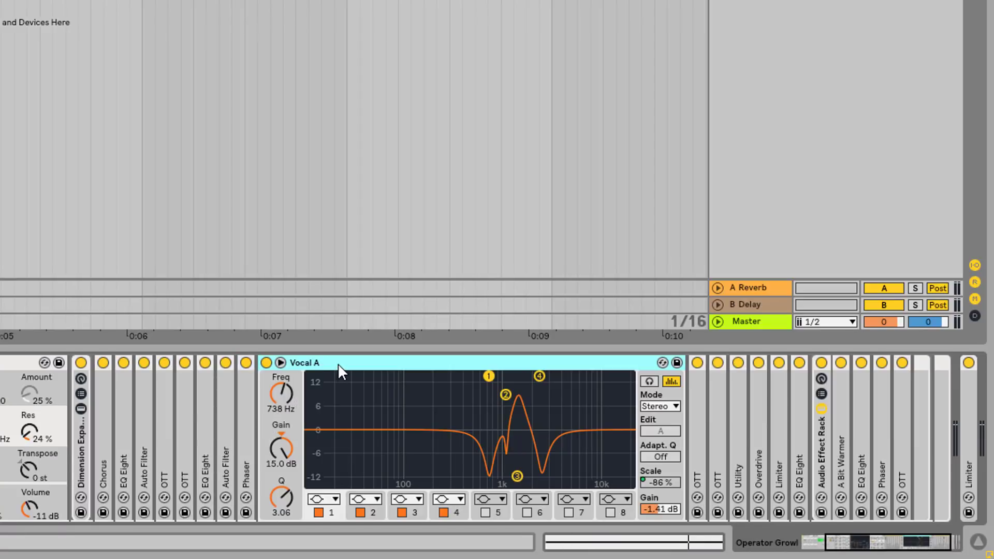
scroll(352, 155, left, 5)
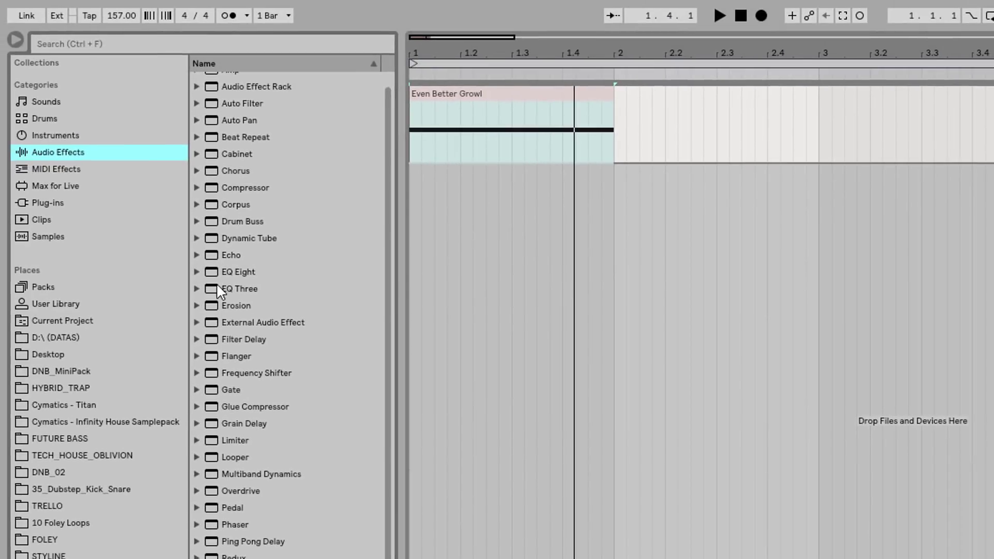
click(206, 277)
scroll(271, 321, down, 2)
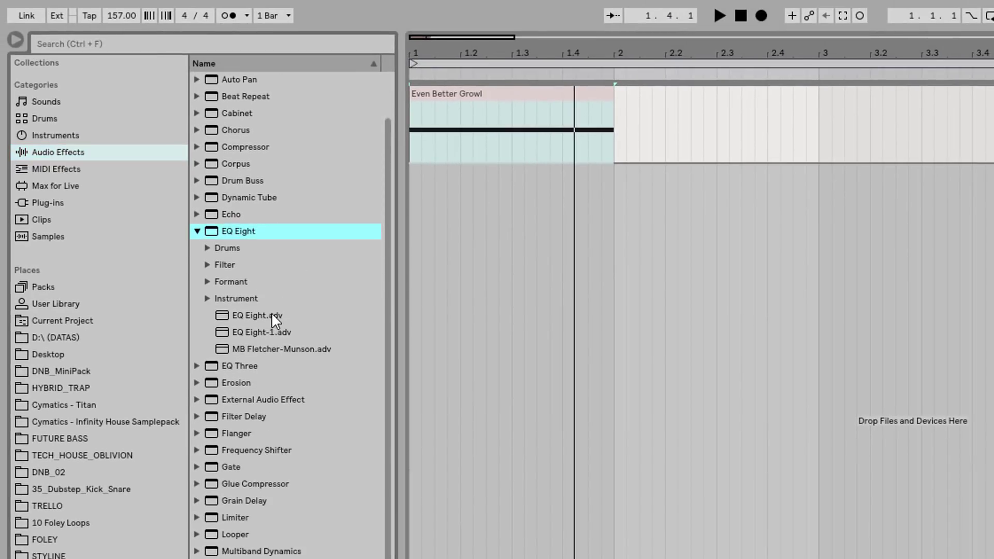
click(207, 282)
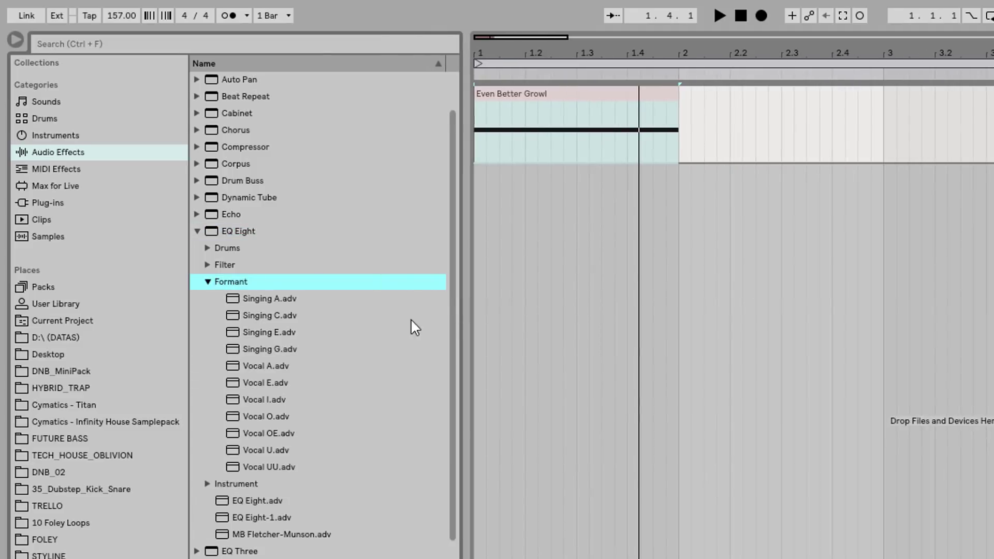
click(281, 366)
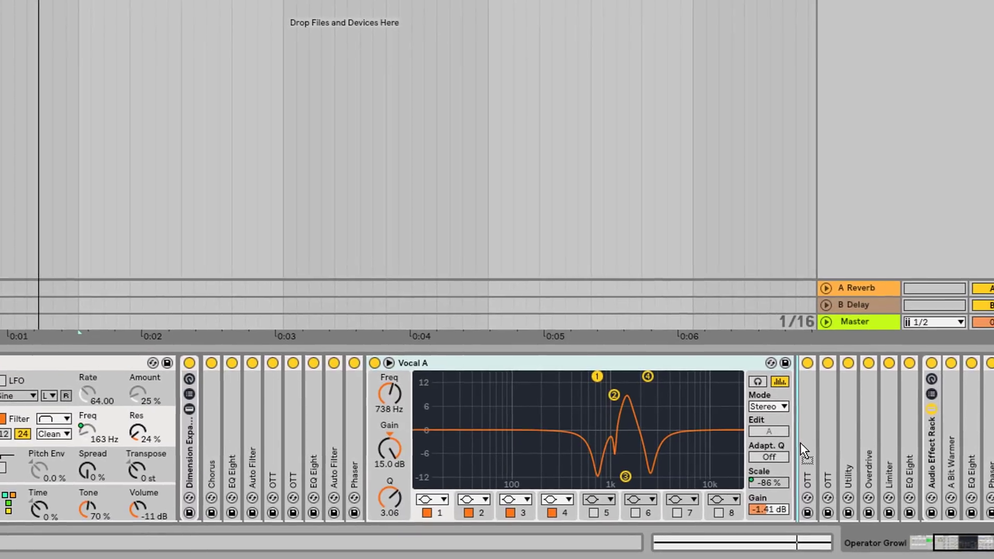
click(792, 439)
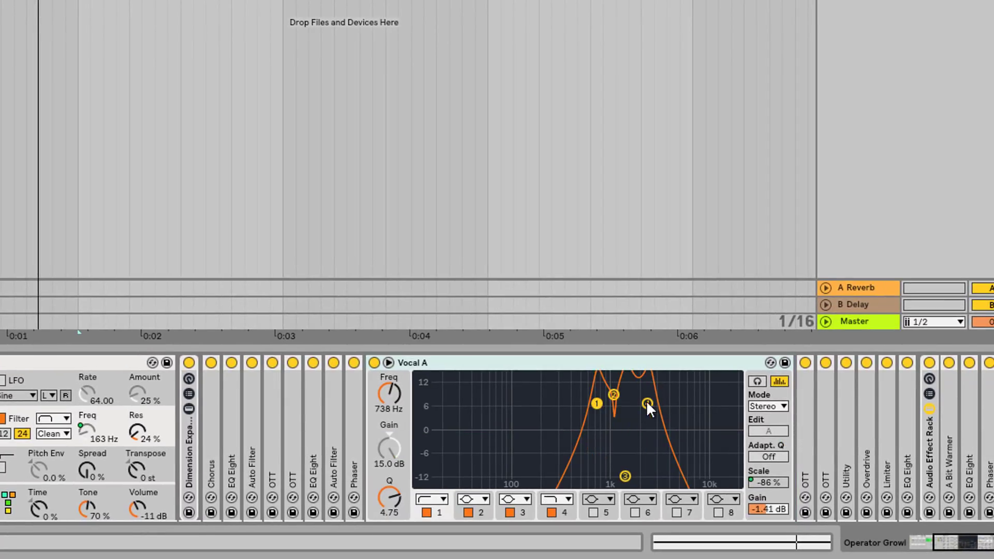
- Set EQ bands 1 and 4 to Bell filters
click(440, 499)
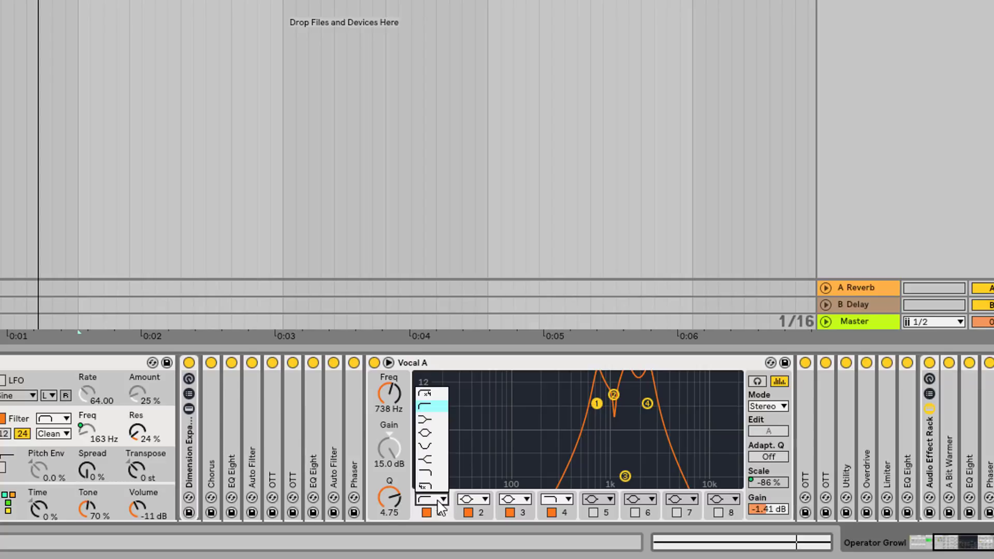
click(426, 434)
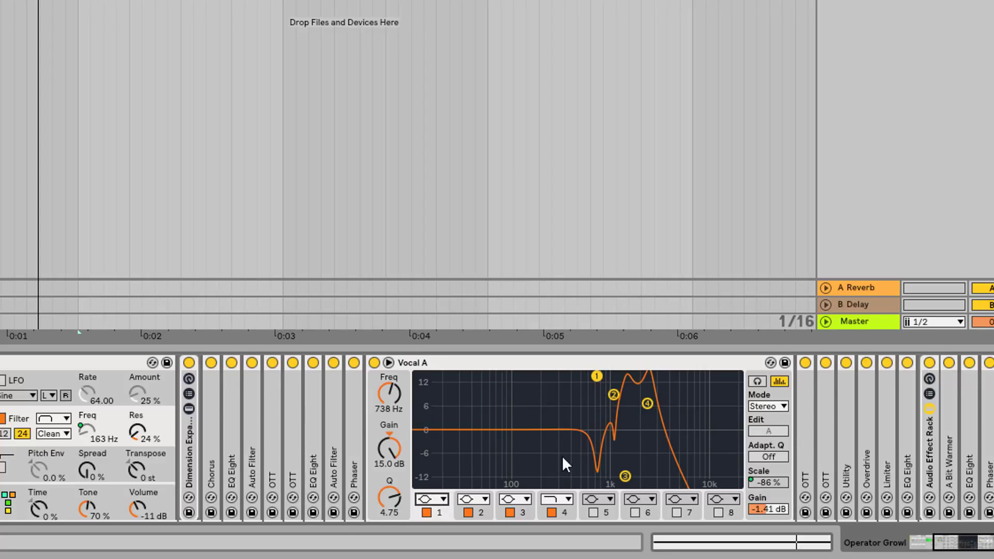
click(648, 404)
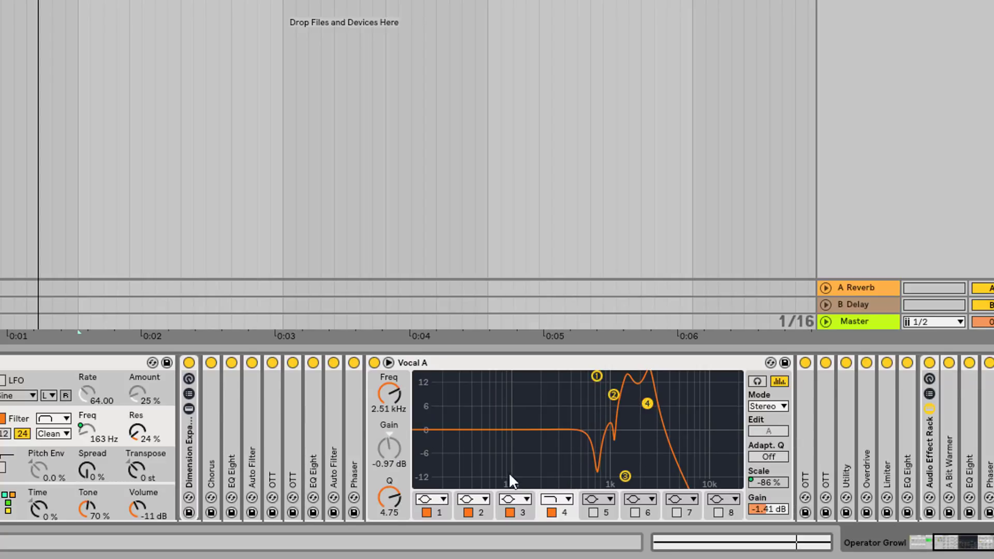
click(525, 499)
click(567, 499)
click(568, 499)
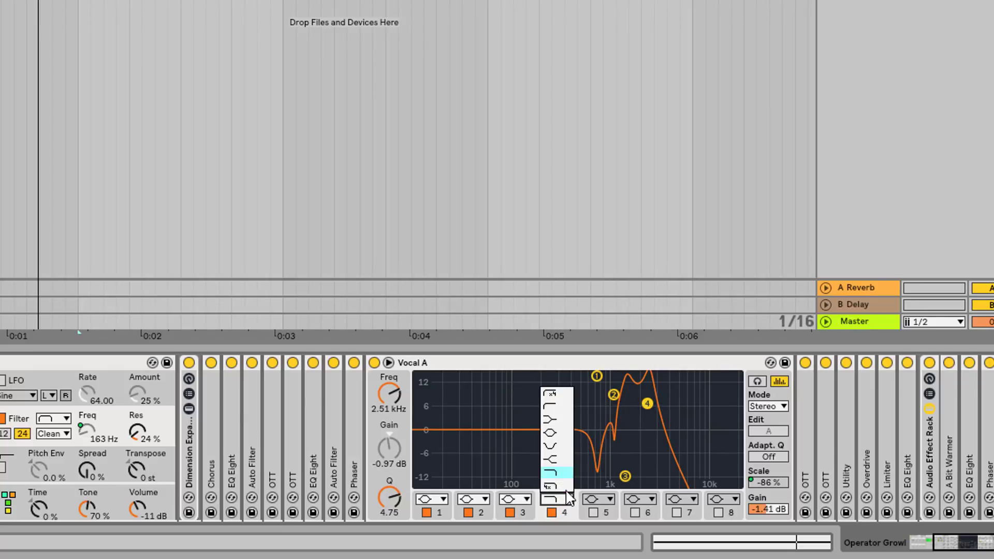
click(550, 432)
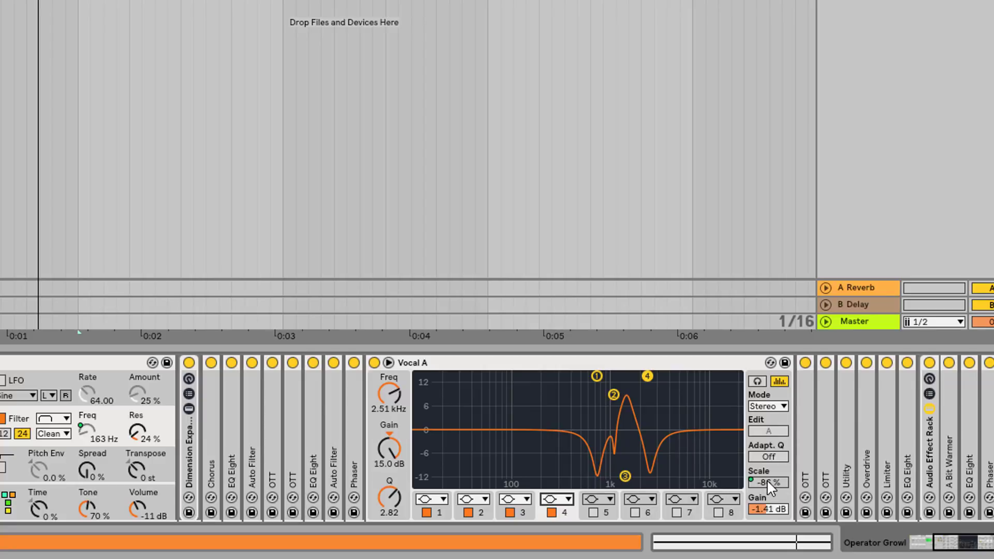
- A/B the Vocal A EQ off and on, then fold it back into the chain
mouse_move(946, 544)
mouse_down()
mouse_move(924, 544)
mouse_move(955, 544)
mouse_up()
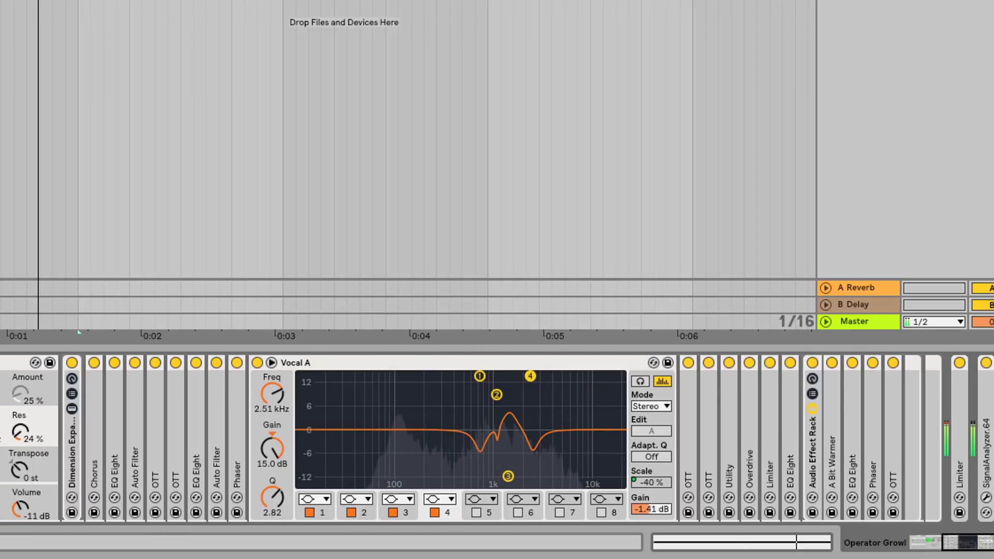
click(257, 362)
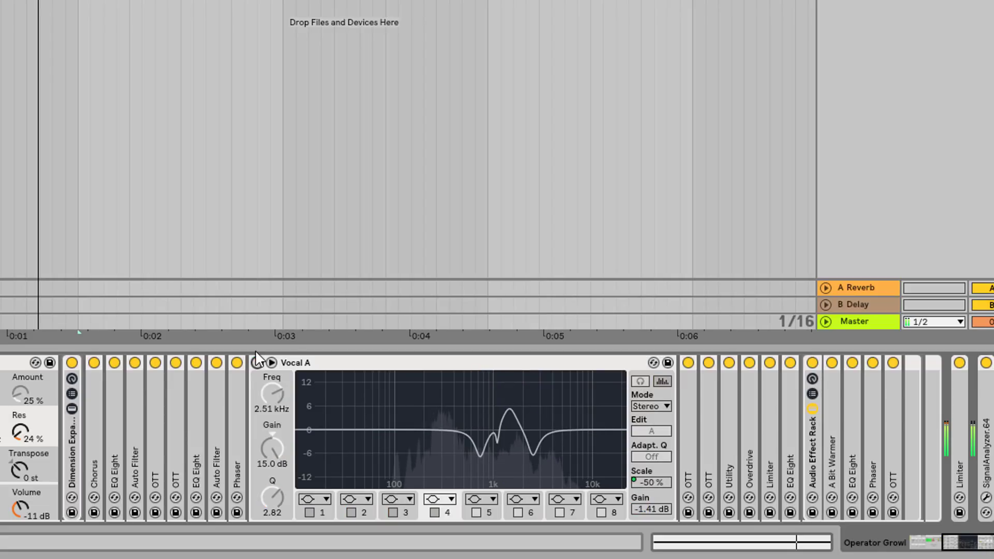
click(257, 362)
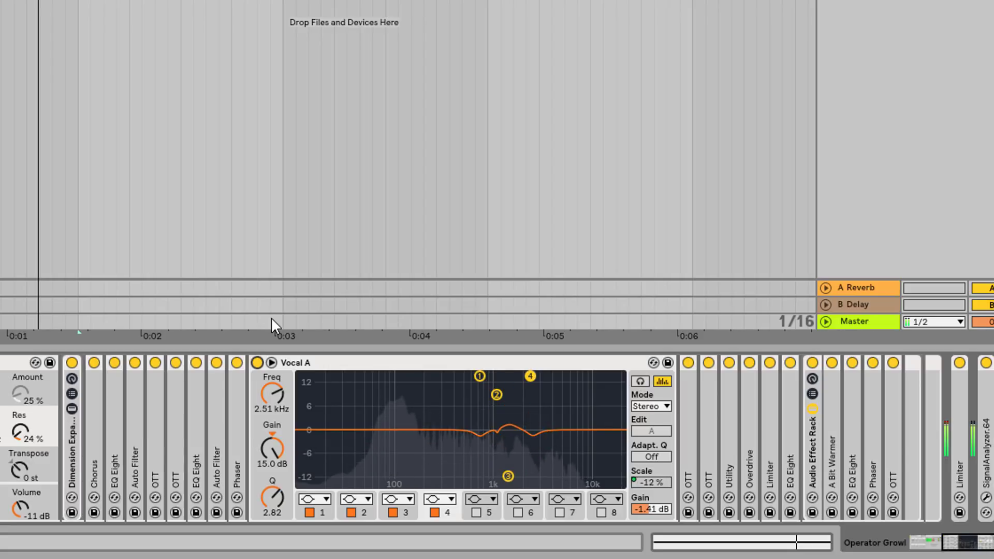
double_click(290, 362)
- Fold the OTT and briefly inspect the Utility device
double_click(337, 361)
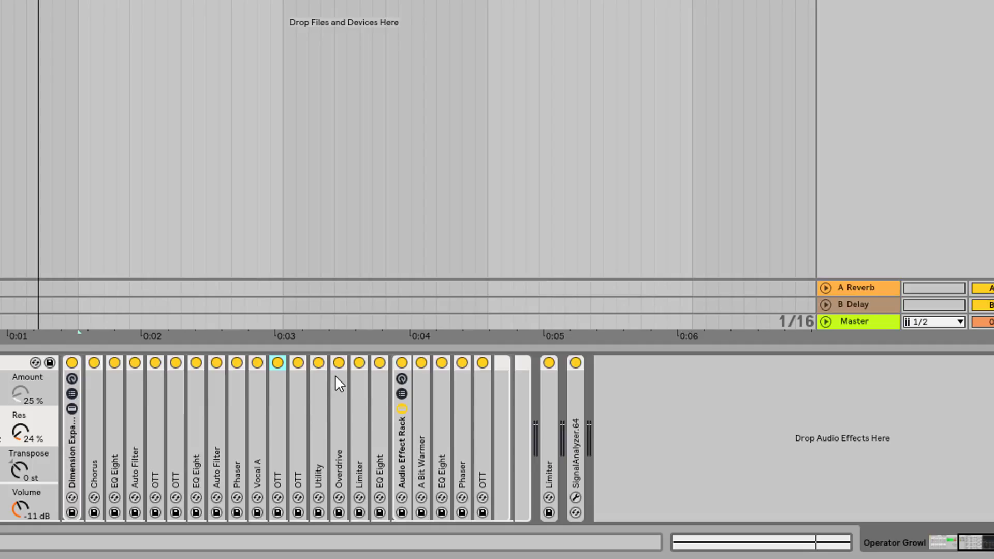
double_click(315, 399)
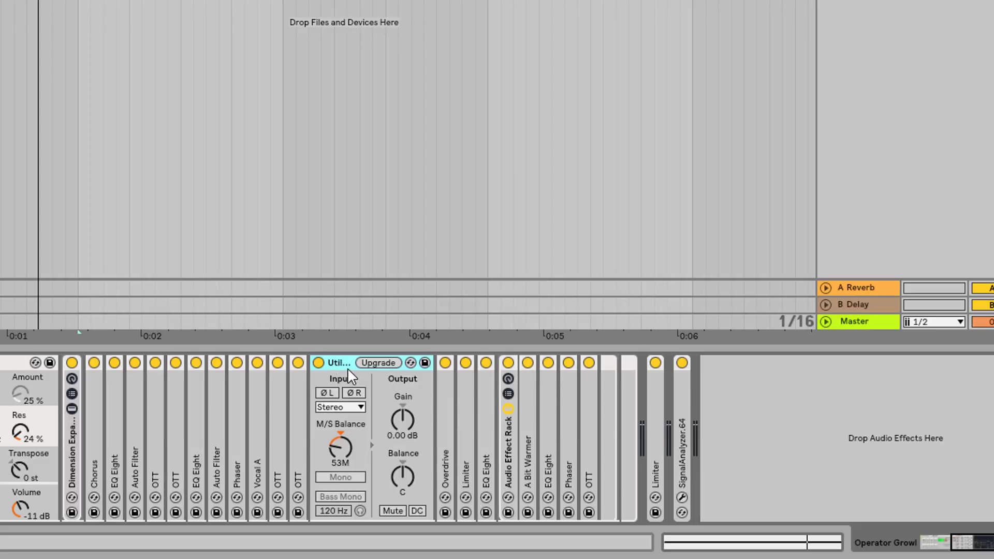
double_click(346, 365)
- A/B the Overdrive by bypassing it, then check the Limiter's settings
double_click(340, 393)
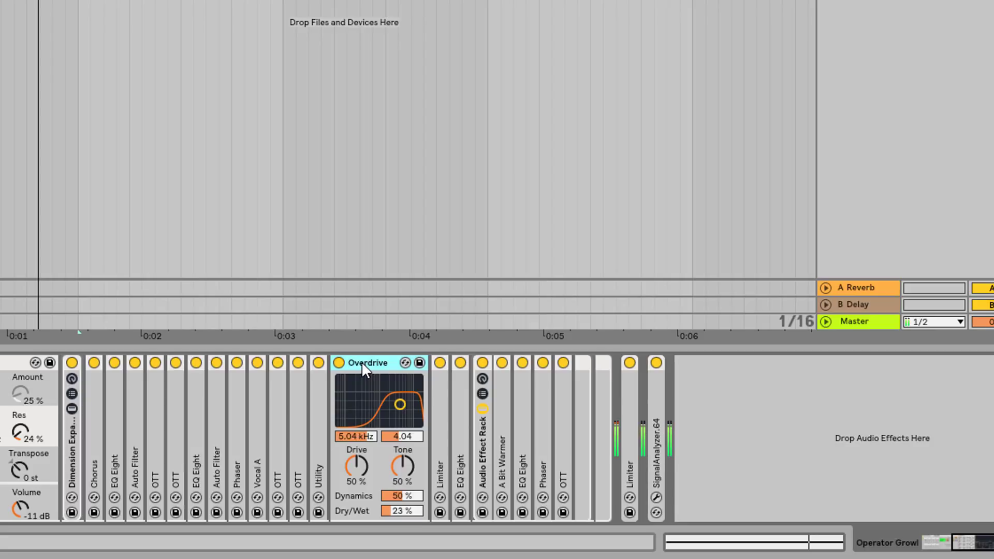
click(339, 363)
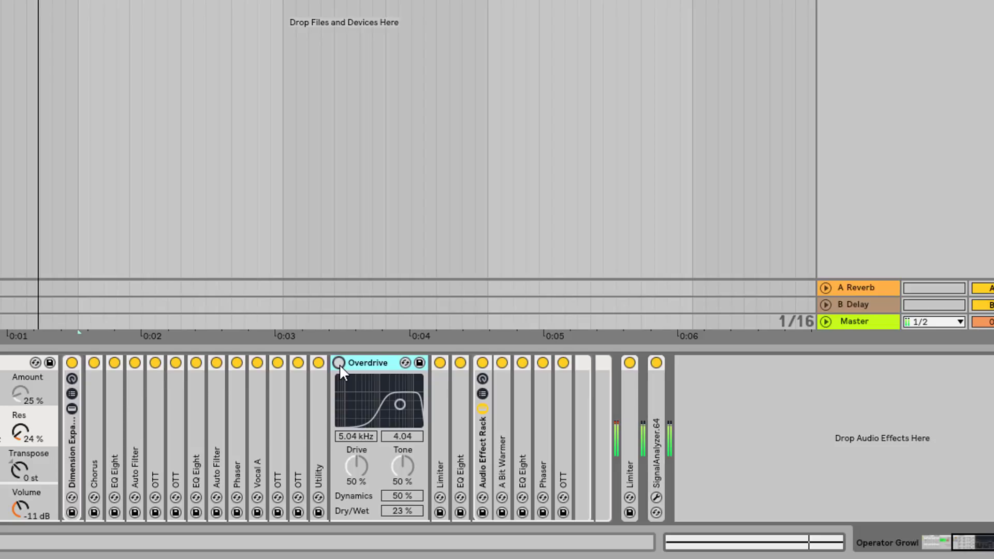
click(338, 363)
double_click(365, 363)
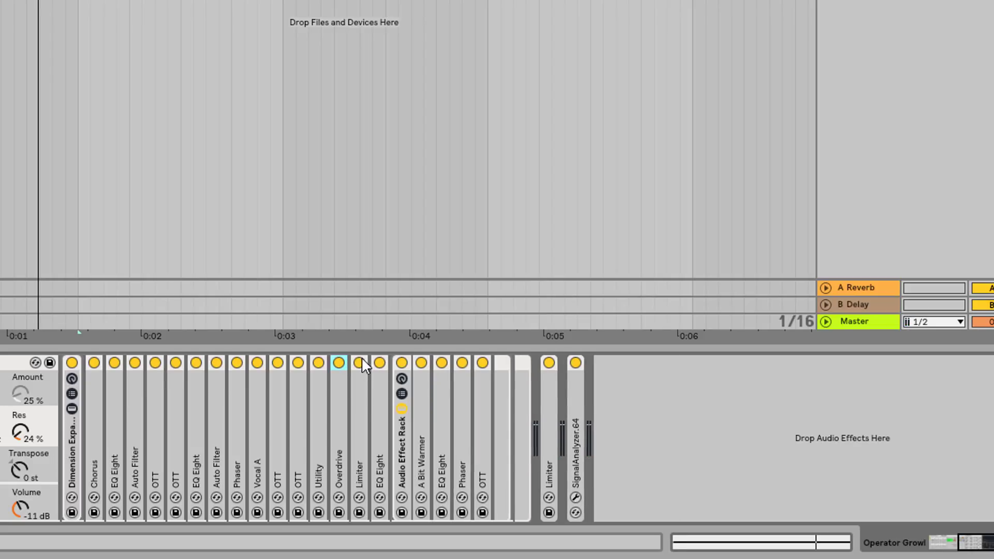
double_click(359, 400)
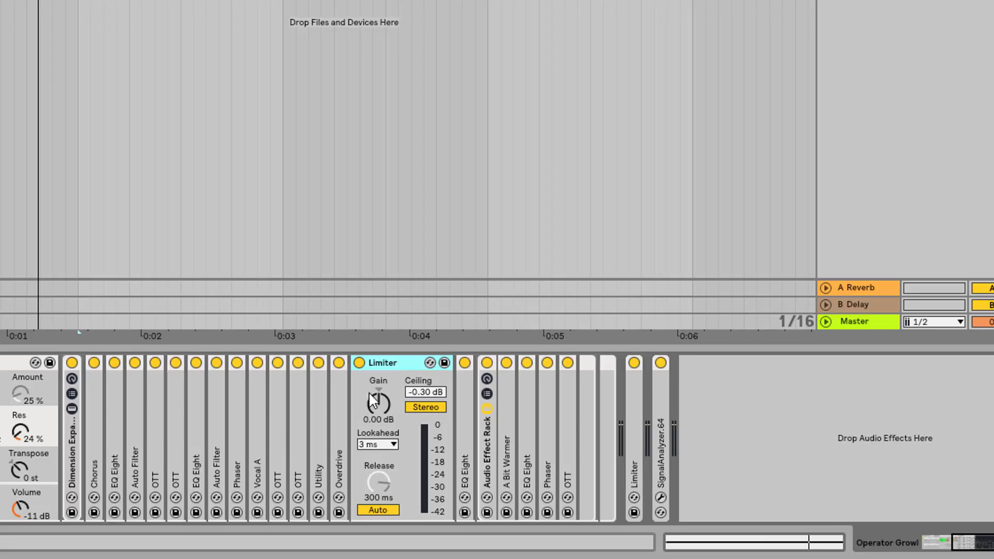
double_click(393, 369)
- Drag the post-Limiter EQ Eight's band 4 from 14.7 kHz down to 12.4 kHz
double_click(383, 414)
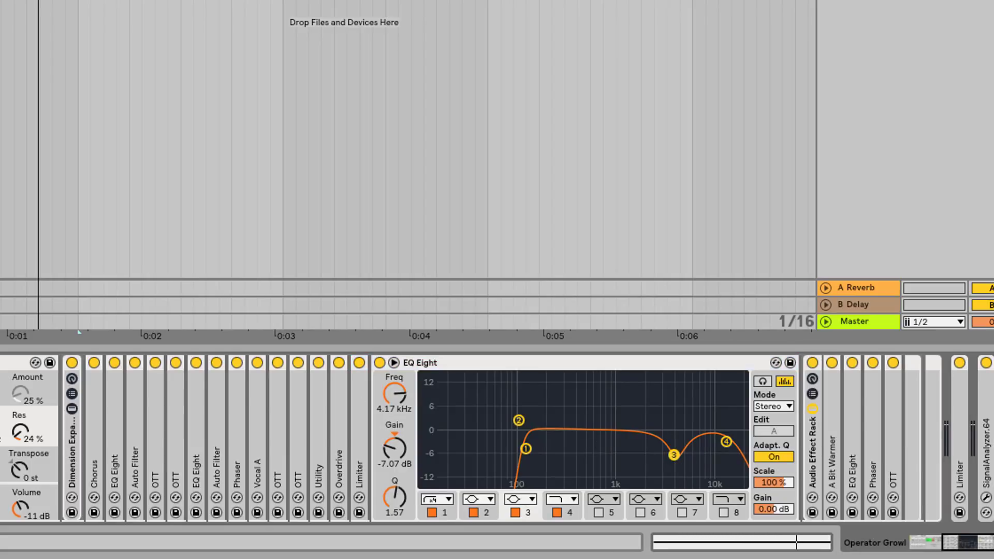
click(727, 441)
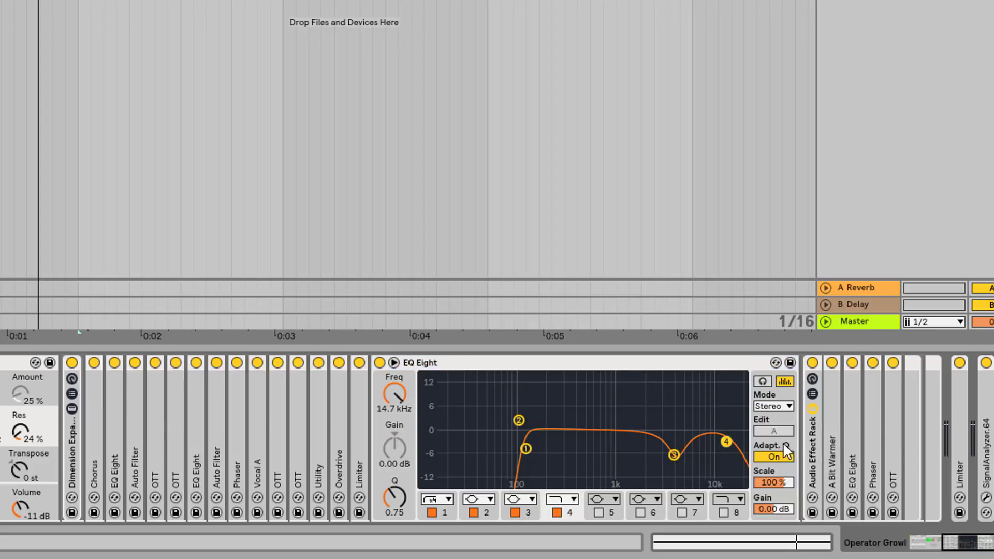
drag(727, 440, 675, 398)
double_click(545, 362)
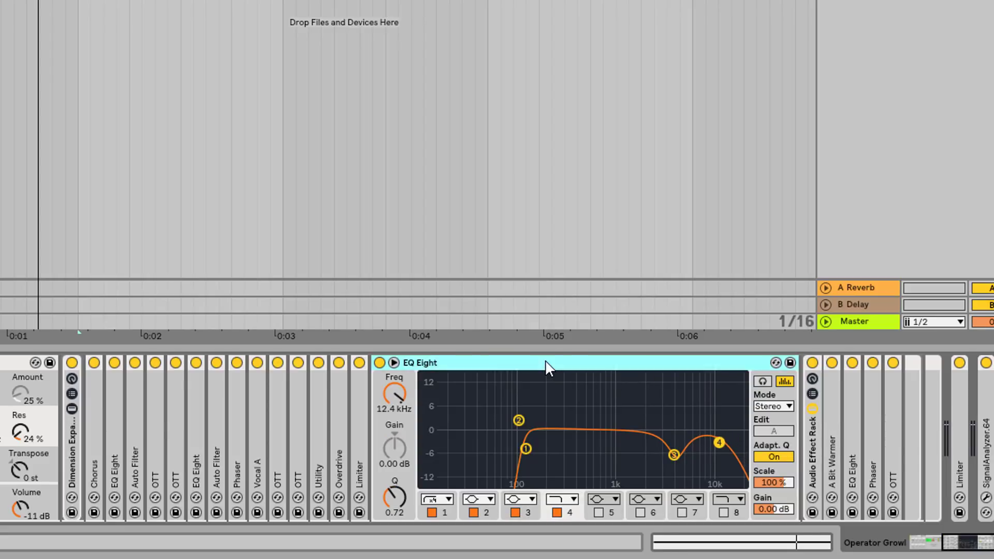
- Check A Bit Warmer, then inspect the next EQ Eight's band 2 and band 4 (6.59 kHz) notches
double_click(402, 457)
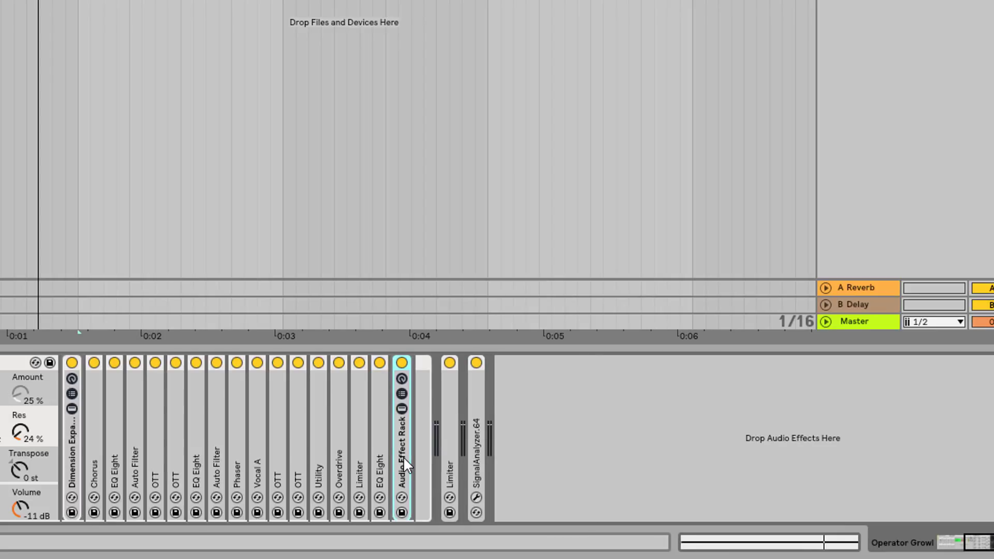
double_click(403, 456)
double_click(424, 453)
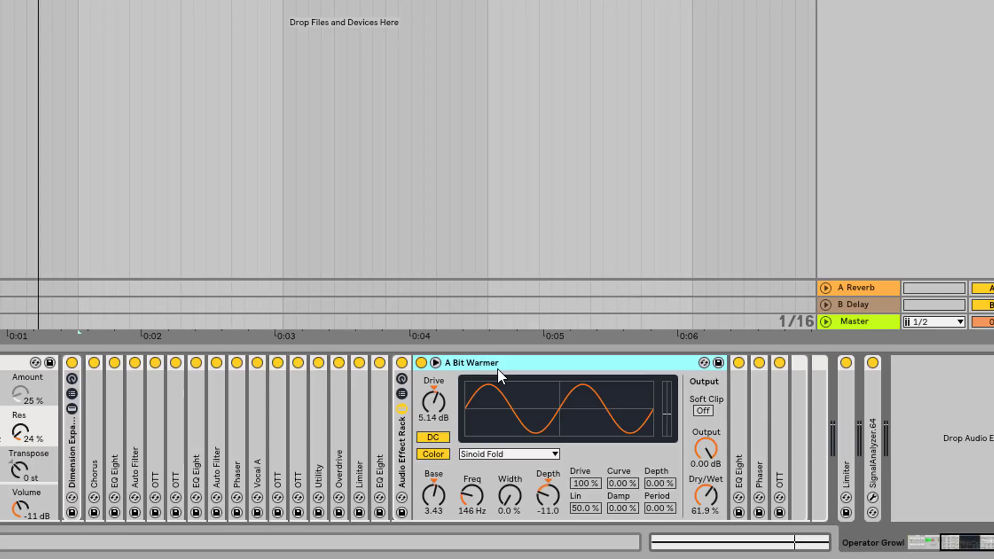
double_click(497, 367)
double_click(442, 439)
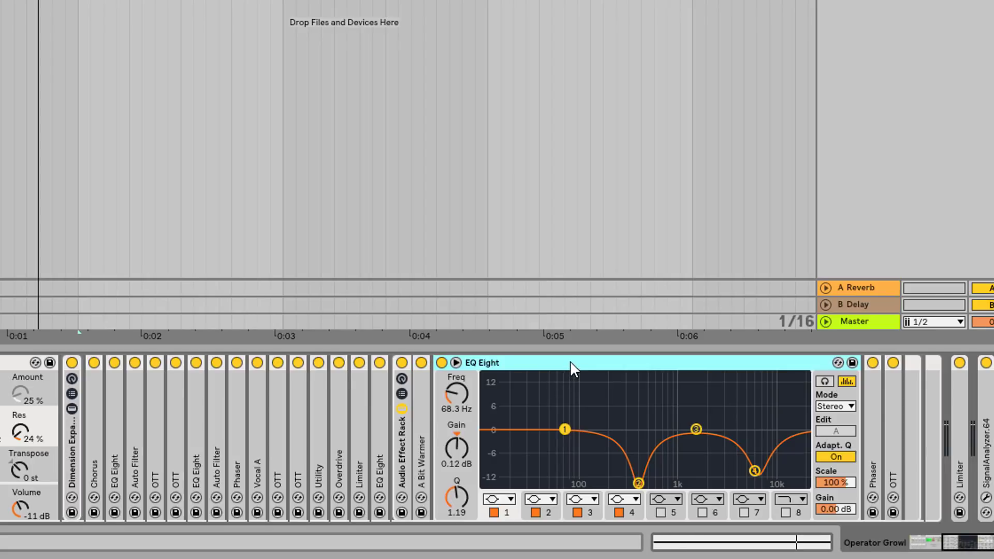
click(639, 484)
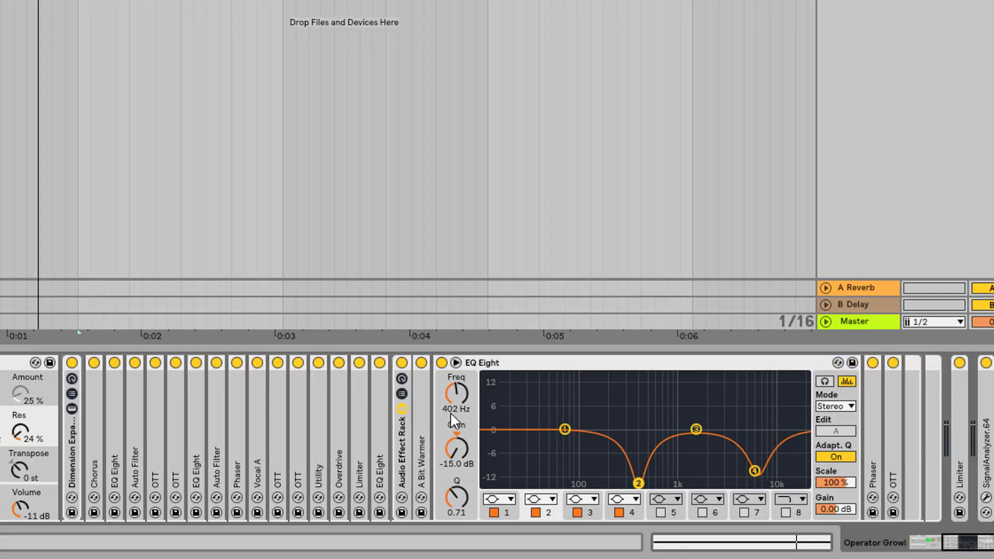
click(754, 470)
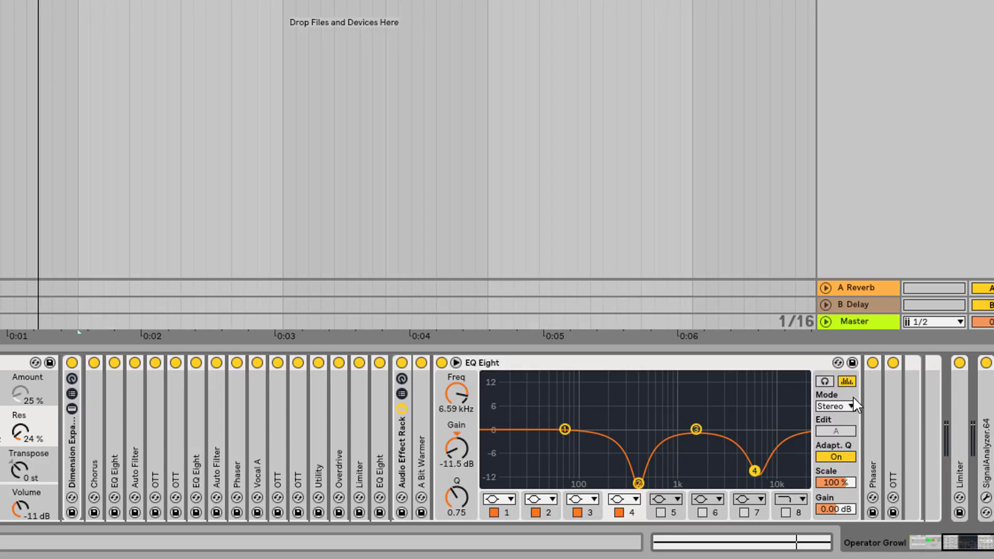
- Play the growl and toggle the EQ Eight on and off to compare, leaving it on
key(space)
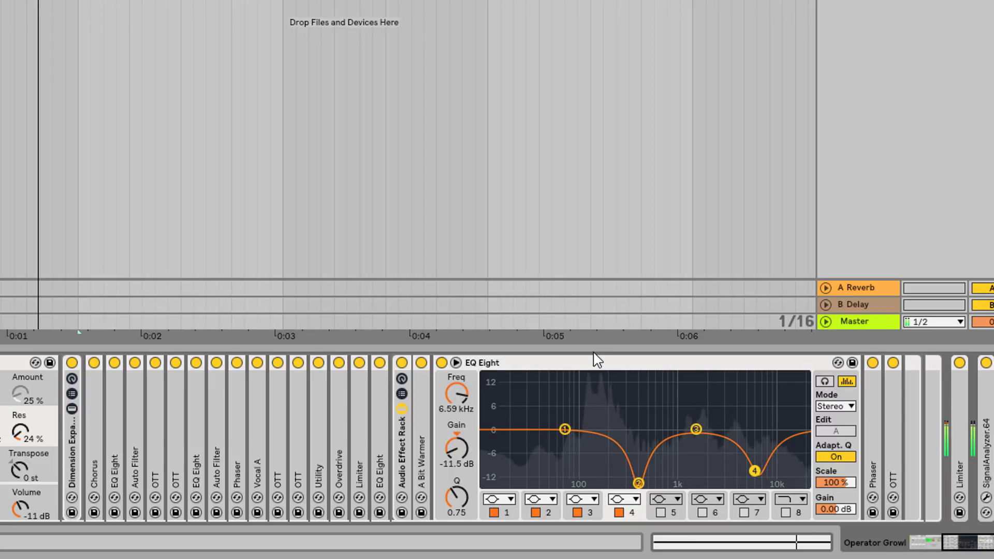
click(441, 362)
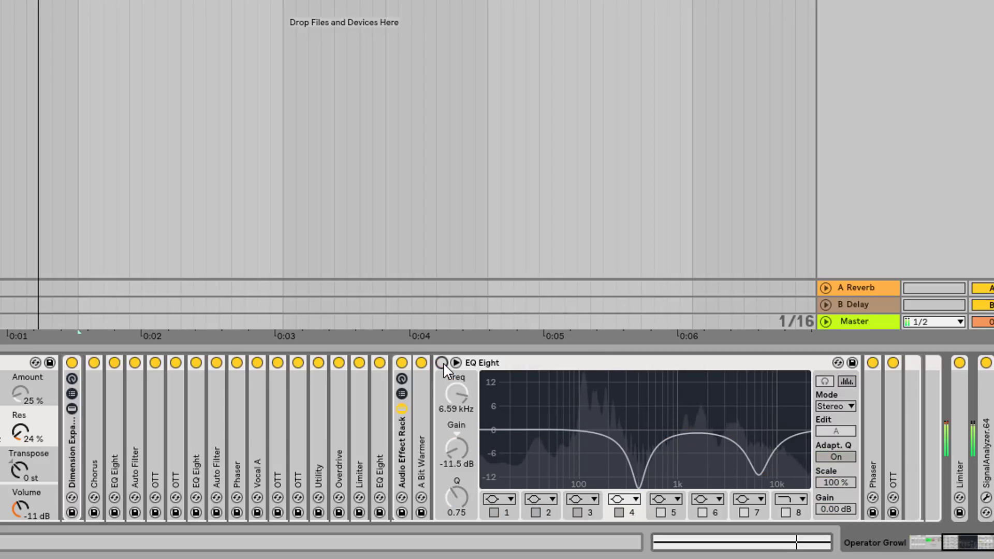
click(441, 363)
click(442, 362)
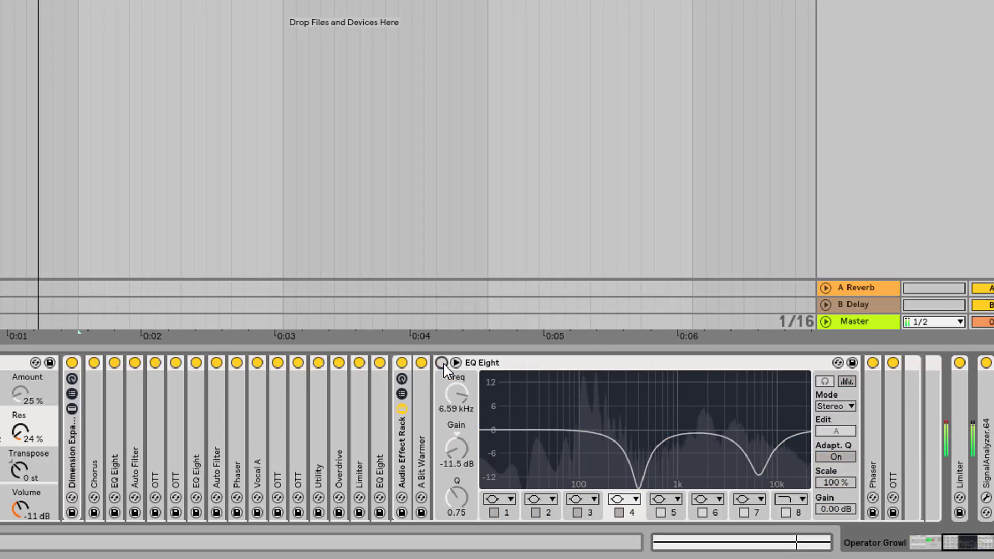
click(441, 363)
click(442, 362)
click(442, 362)
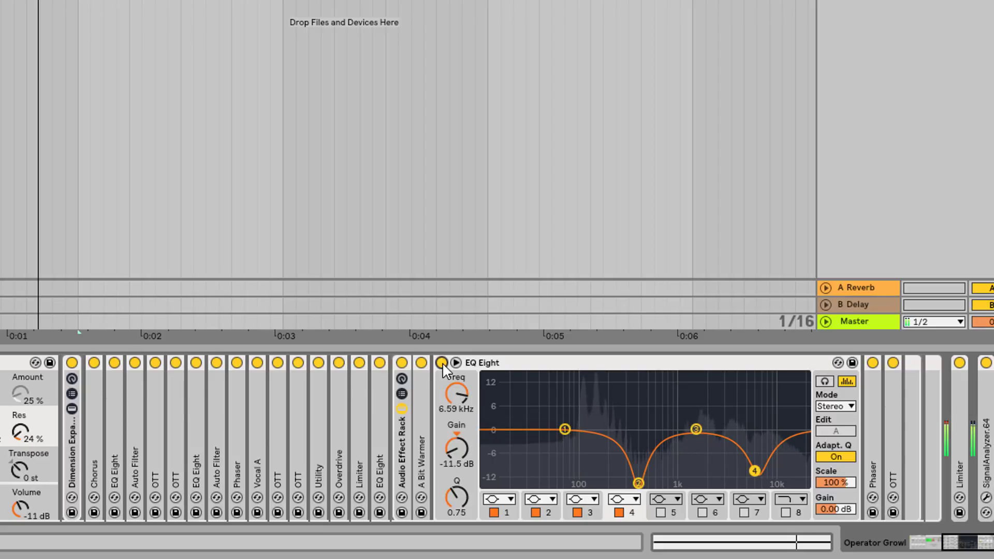
double_click(503, 363)
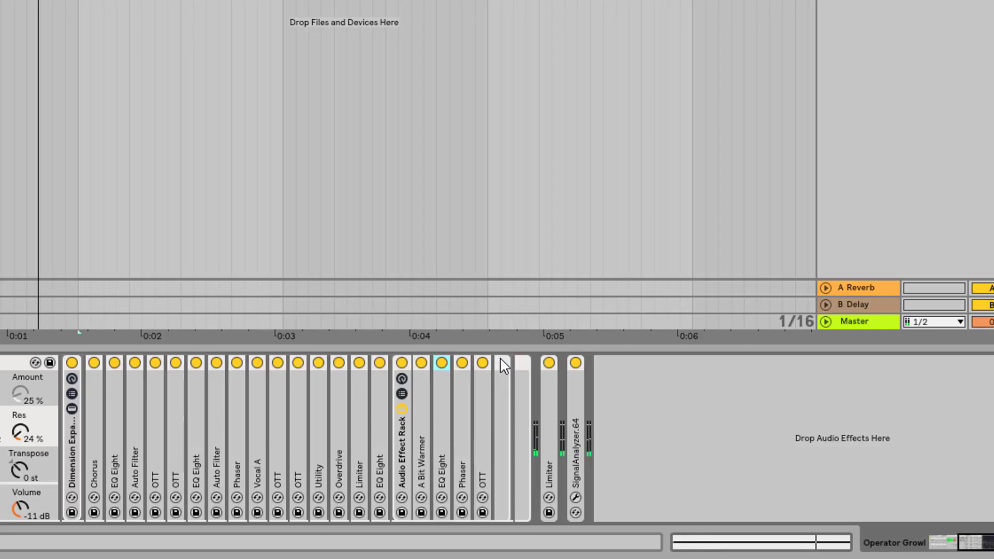
double_click(464, 412)
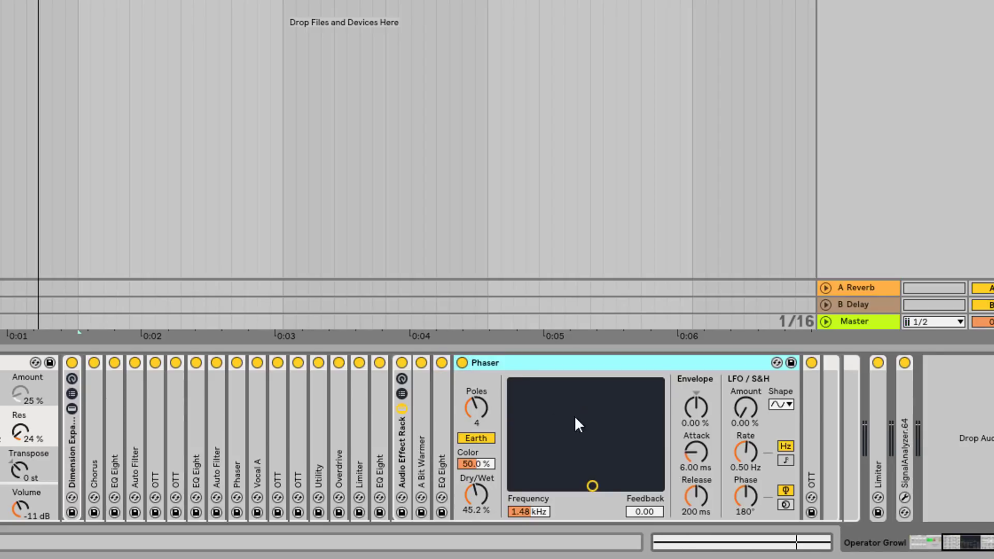
click(462, 363)
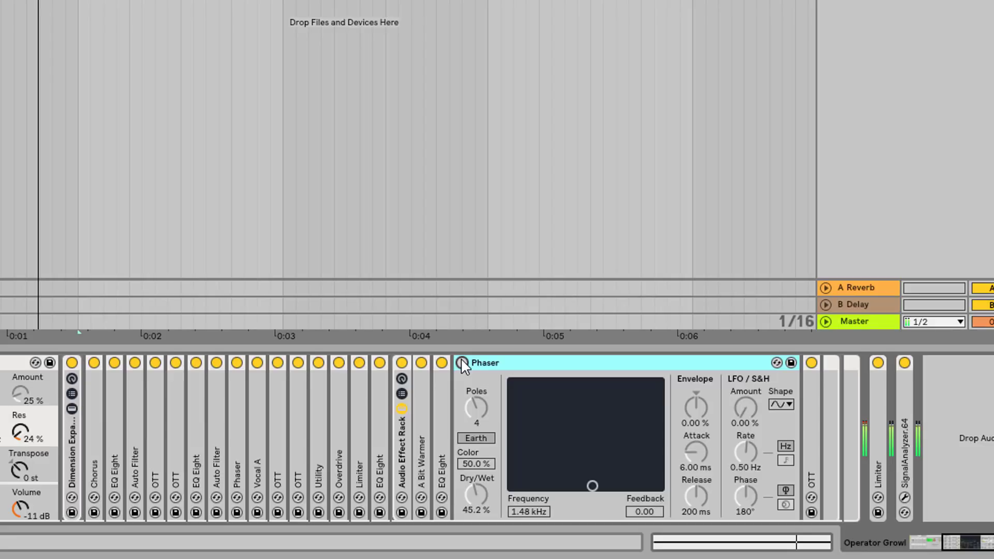
click(461, 363)
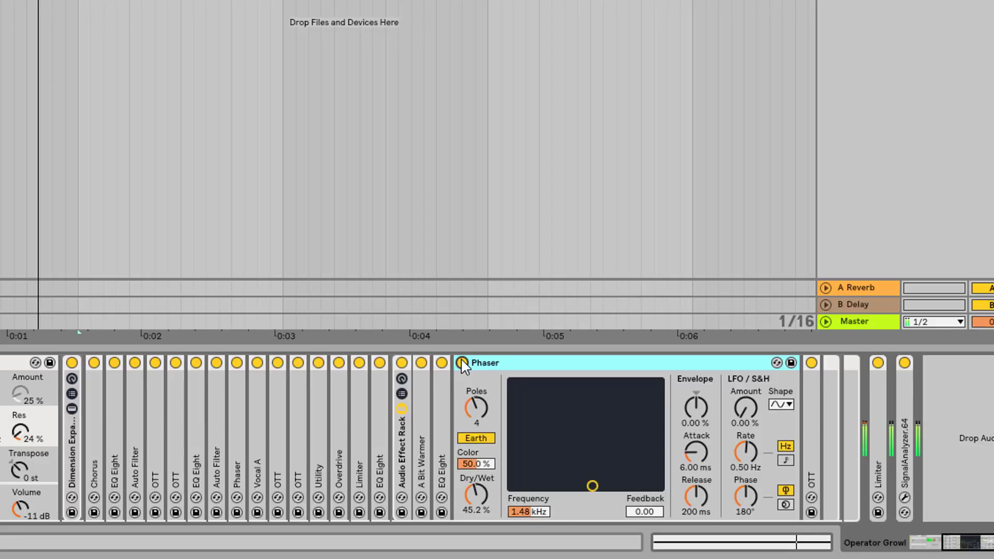
double_click(510, 363)
double_click(482, 441)
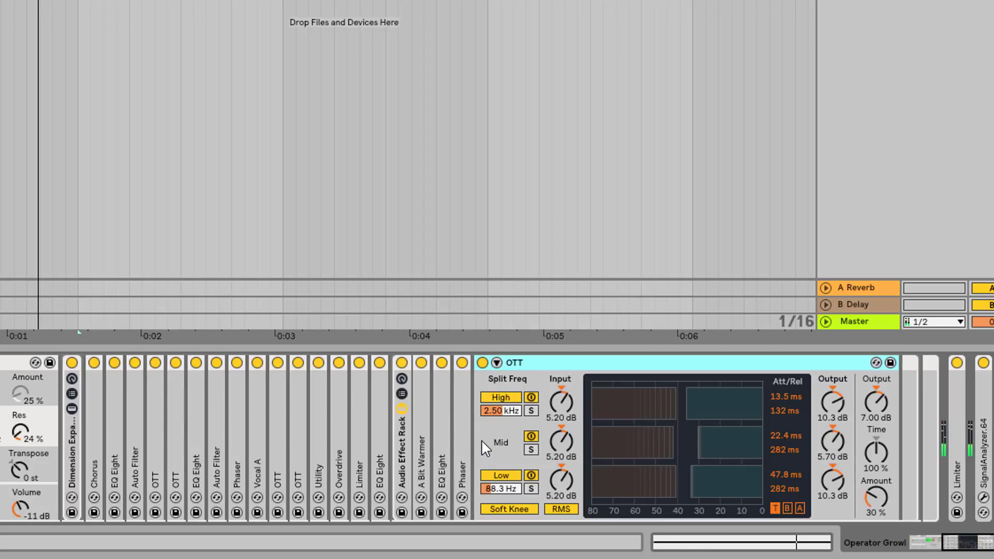
double_click(558, 360)
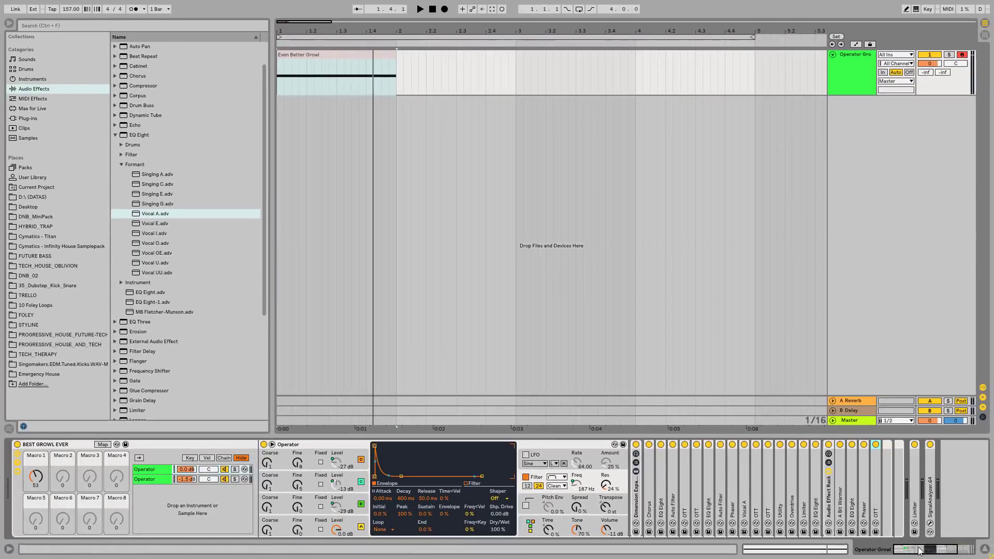
- Collapse the BEST GROWL EVER rack, delete SignalAnalyzer.64 after the Limiter, and narrow the browser
click(17, 467)
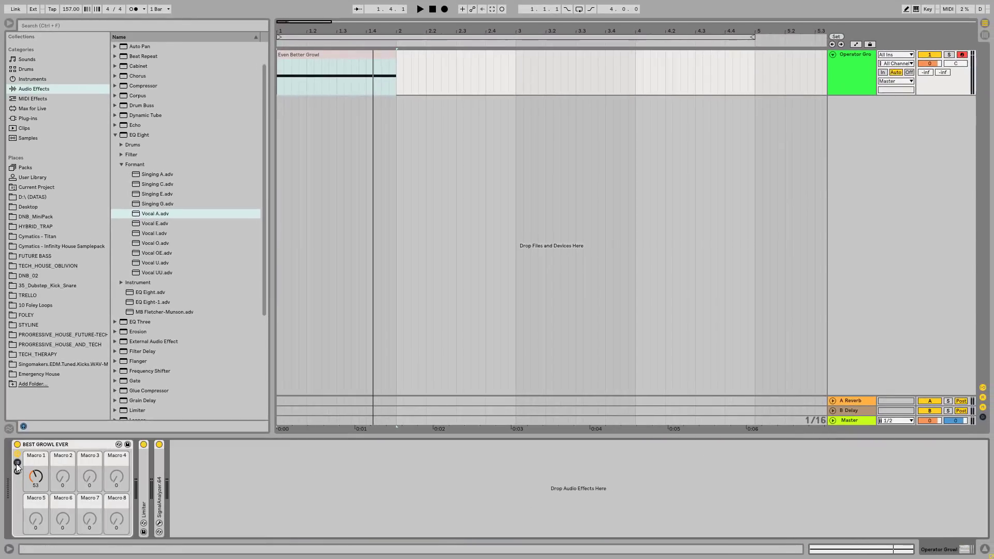
double_click(142, 466)
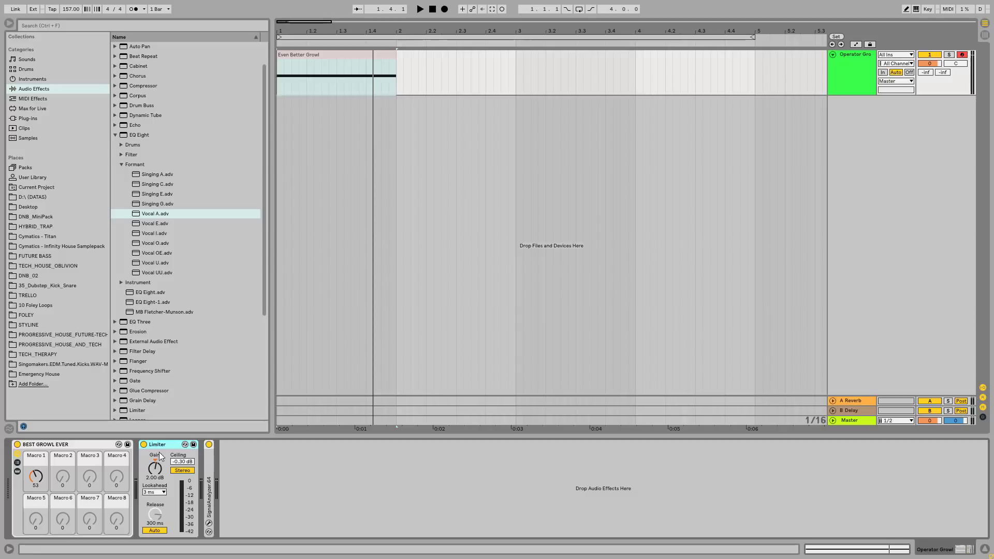
double_click(207, 471)
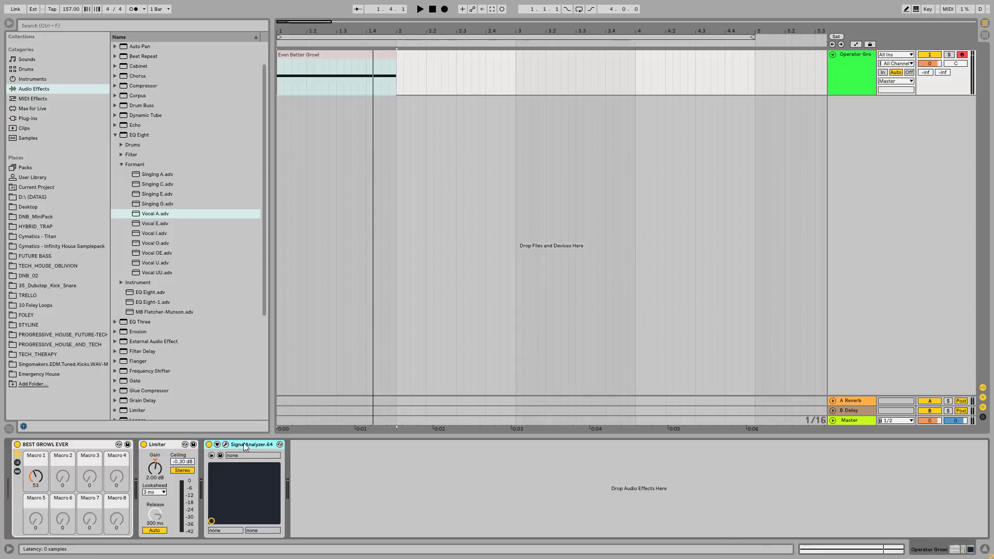
key(Delete)
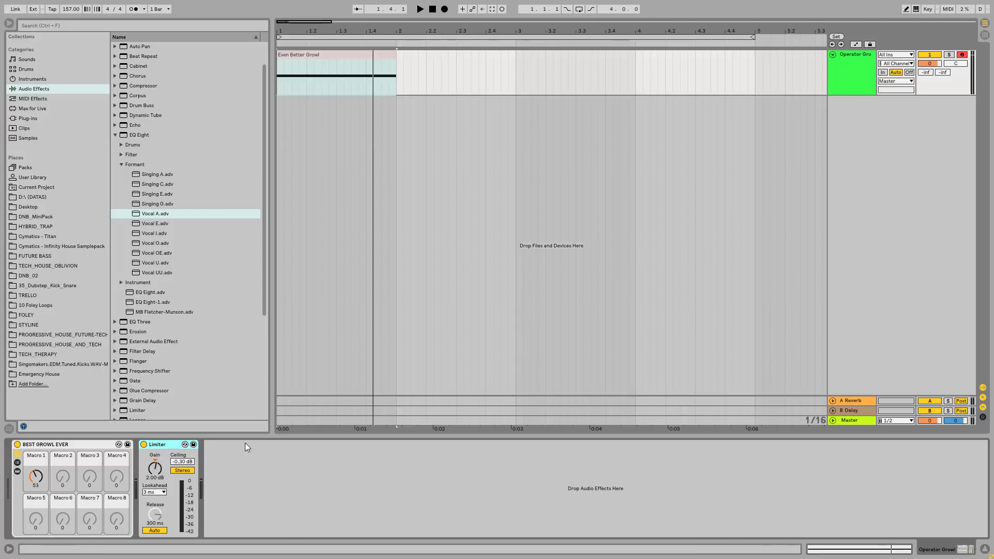
click(68, 448)
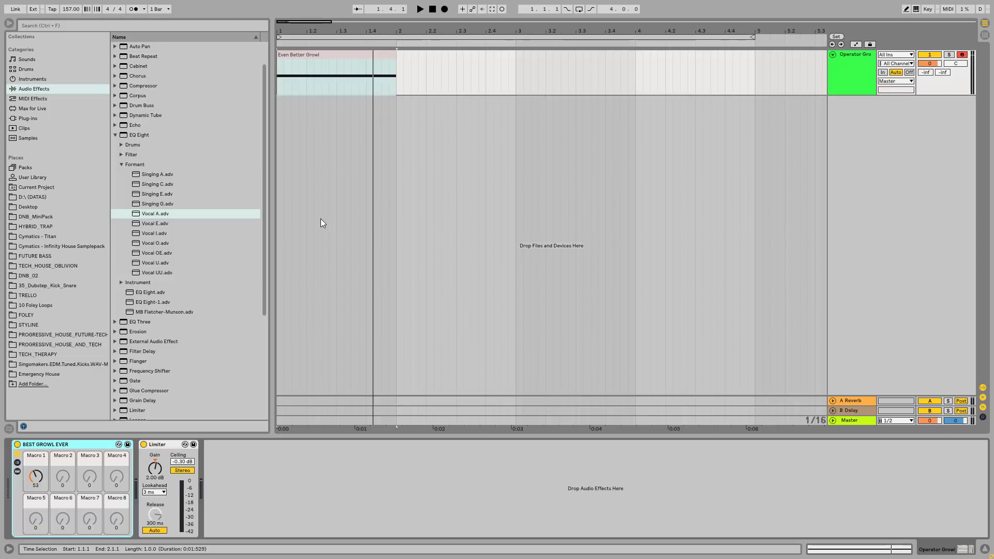
drag(271, 207, 252, 209)
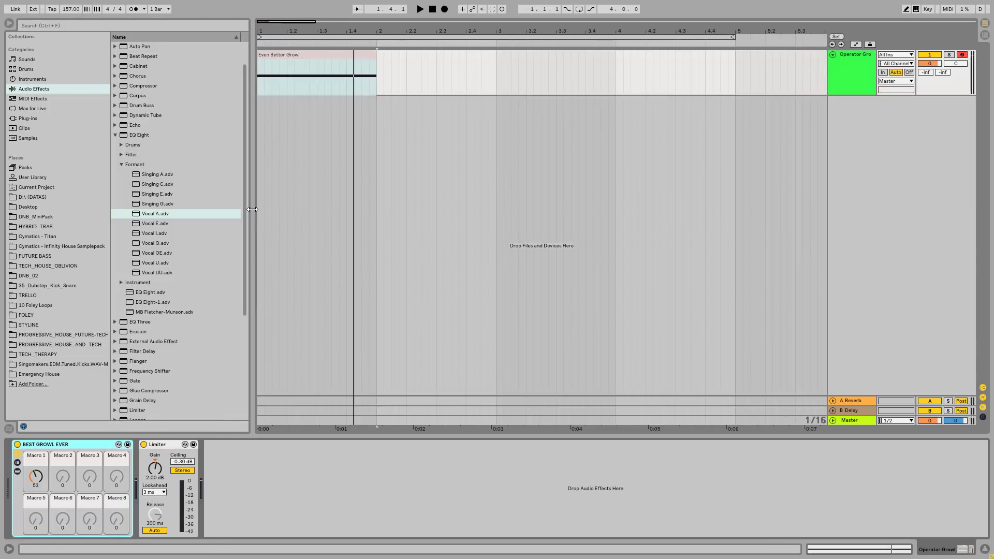